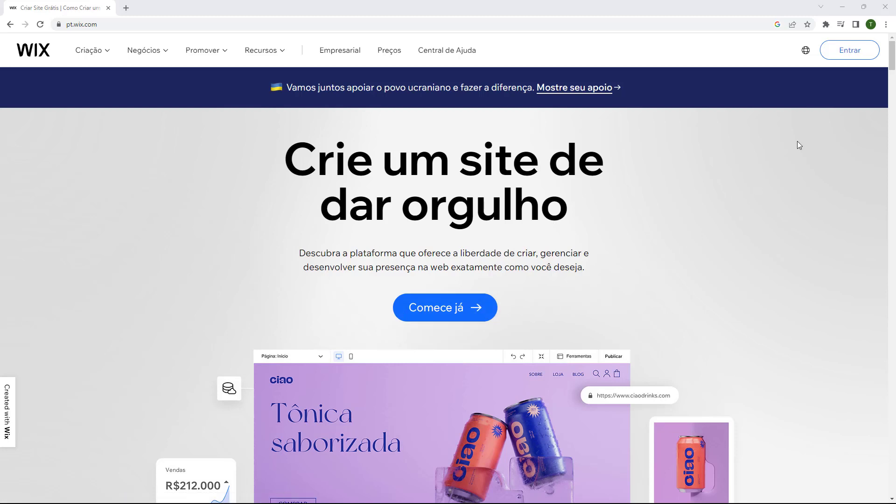
# Step: Sign in to Wix and open the Sitetutorial site for editing from its dashboard
pyautogui.click(844, 58)
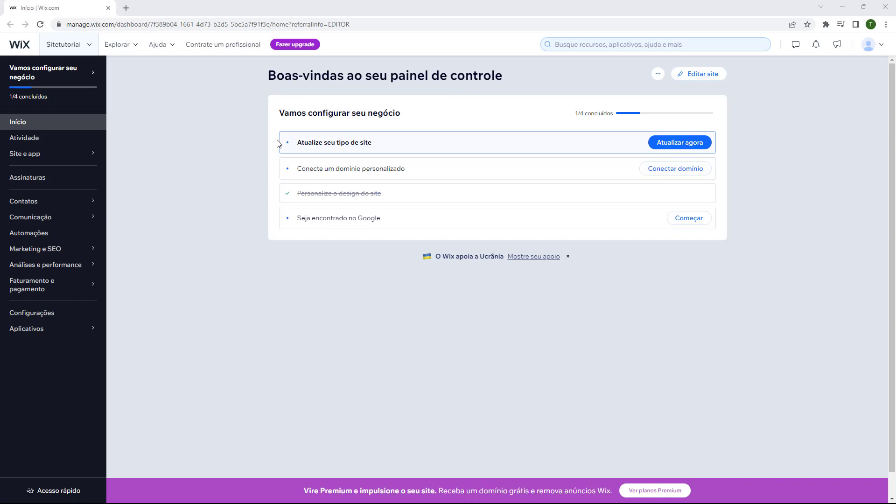
pyautogui.click(699, 76)
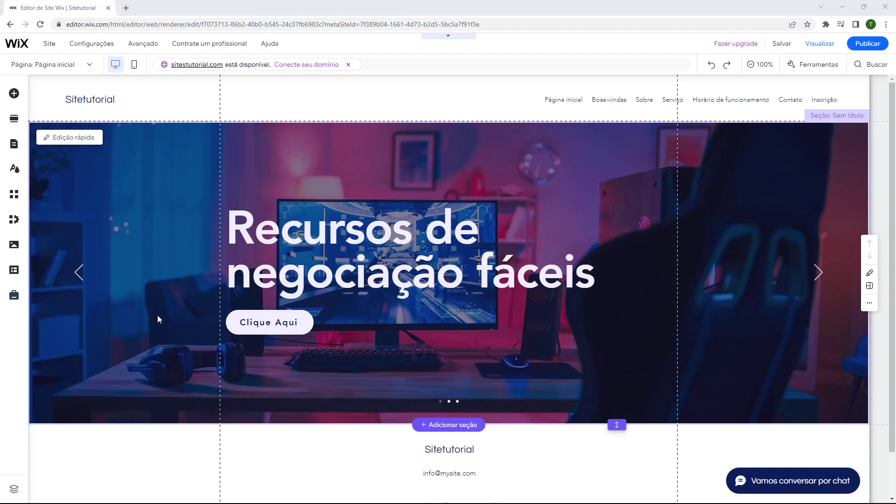
pyautogui.scroll(-1, 158, 315)
pyautogui.scroll(1, 161, 331)
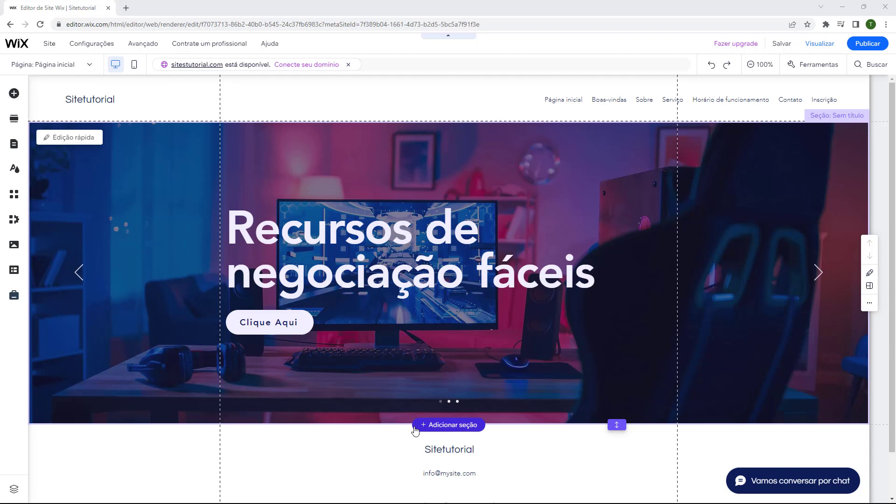
# Step: Browse the ready-made section designs and add a blank section below the hero banner on the home page
pyautogui.click(447, 425)
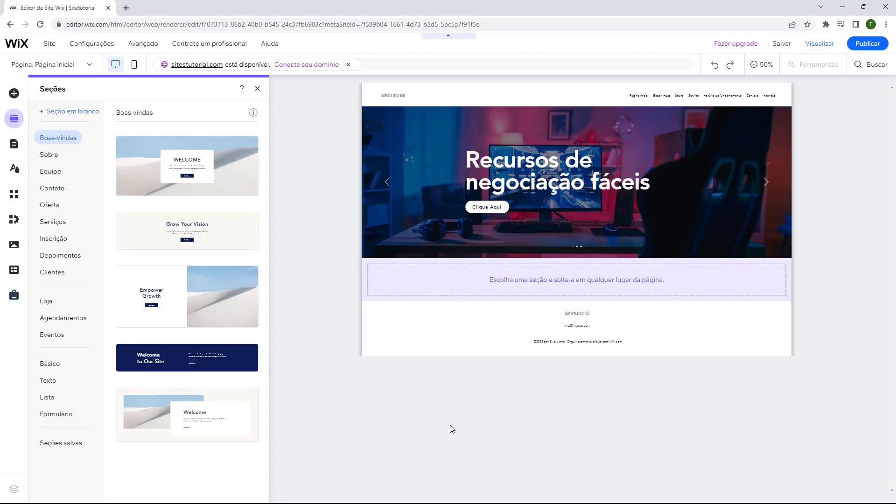
pyautogui.scroll(-1, 178, 327)
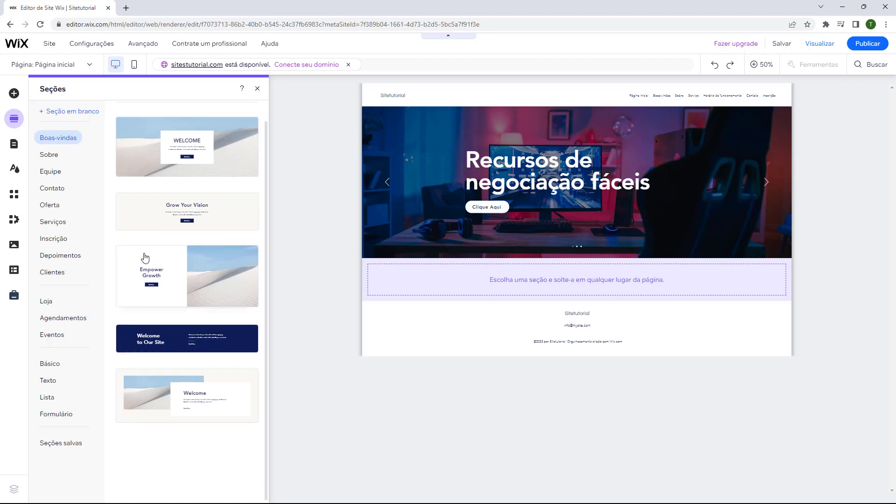
pyautogui.click(60, 160)
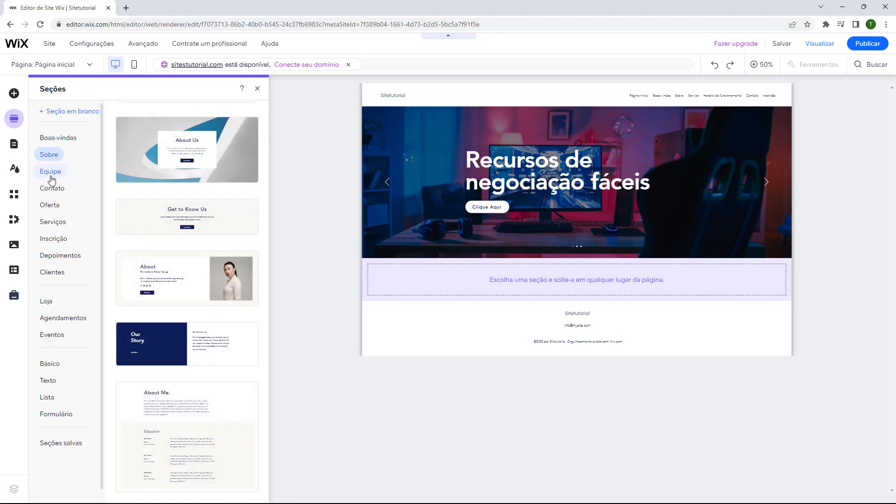
pyautogui.click(53, 188)
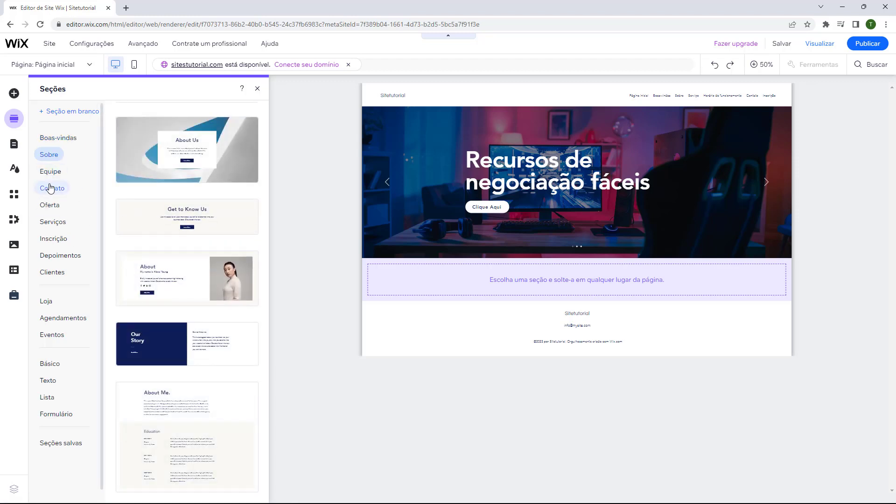
pyautogui.click(50, 205)
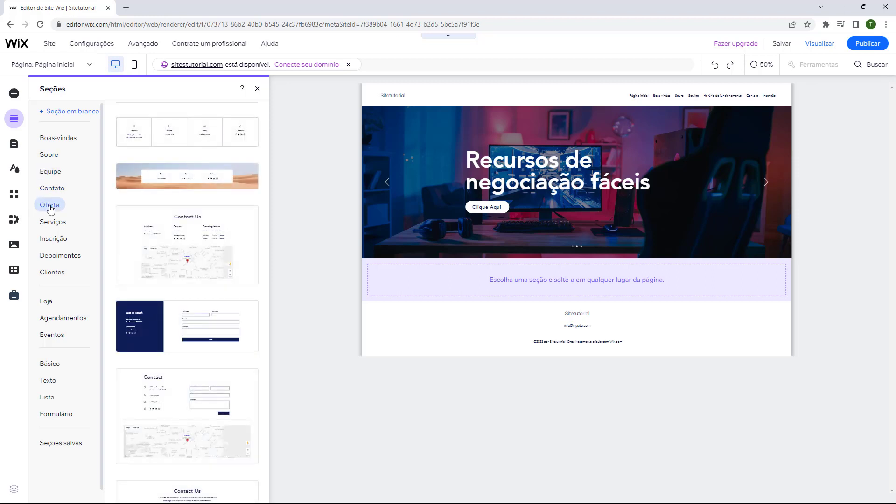
pyautogui.click(54, 223)
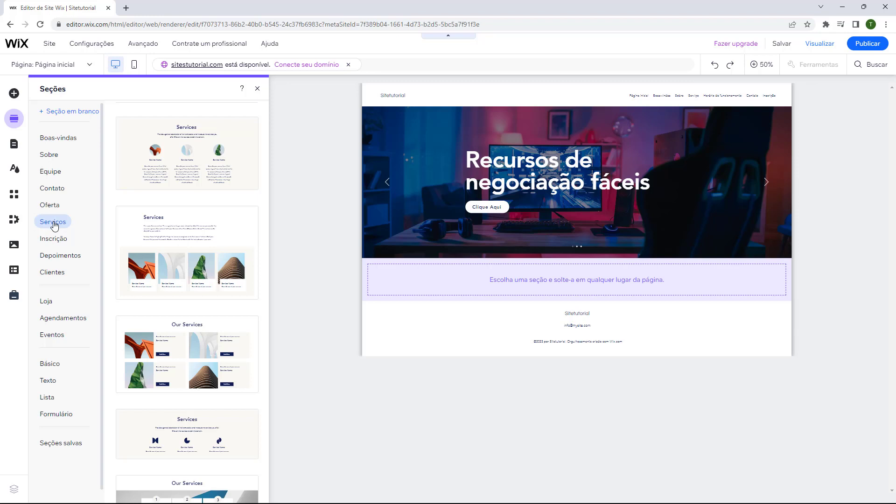
pyautogui.click(64, 117)
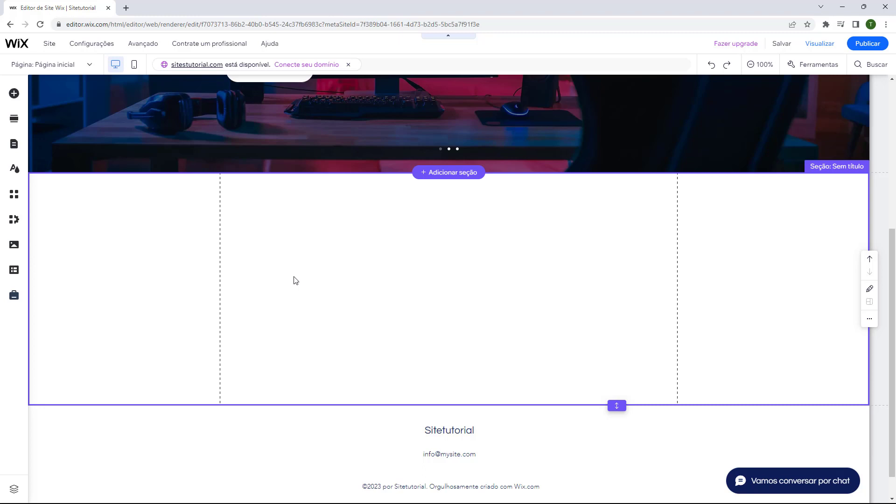
# Step: Open the elements that can be added and examine the text themes, titles, paragraphs and collapsible texts on offer
pyautogui.click(15, 96)
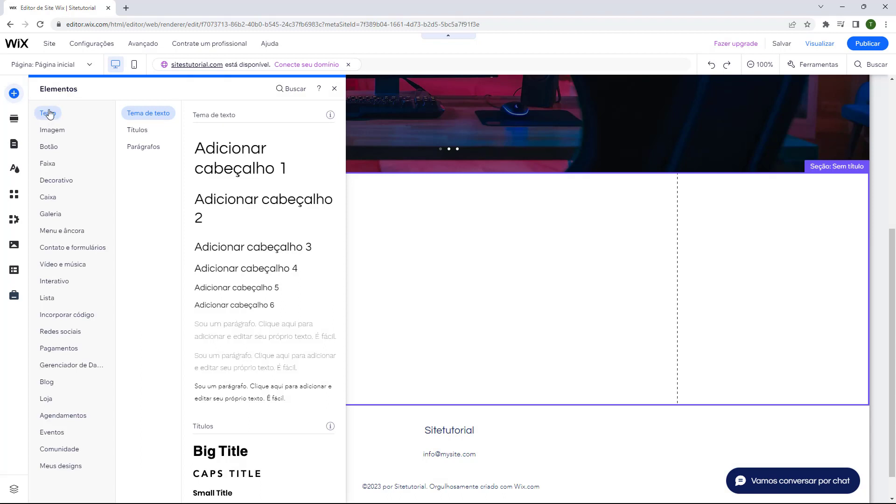
pyautogui.click(135, 131)
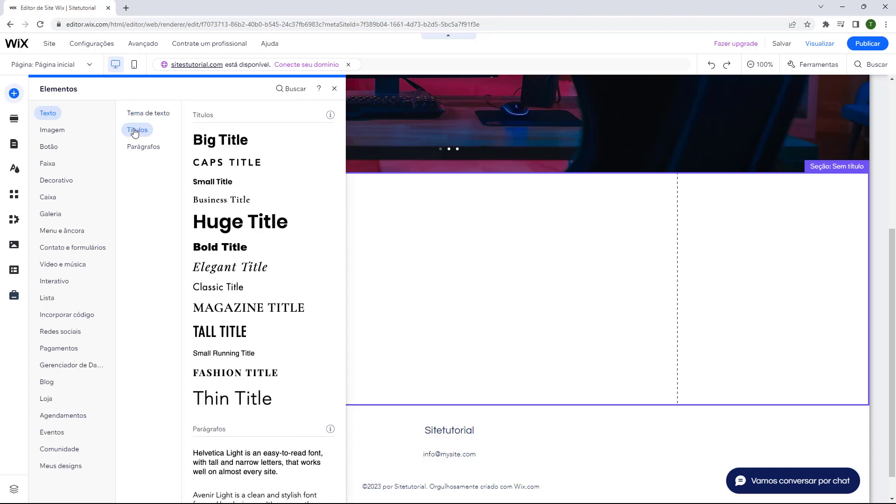
pyautogui.click(128, 148)
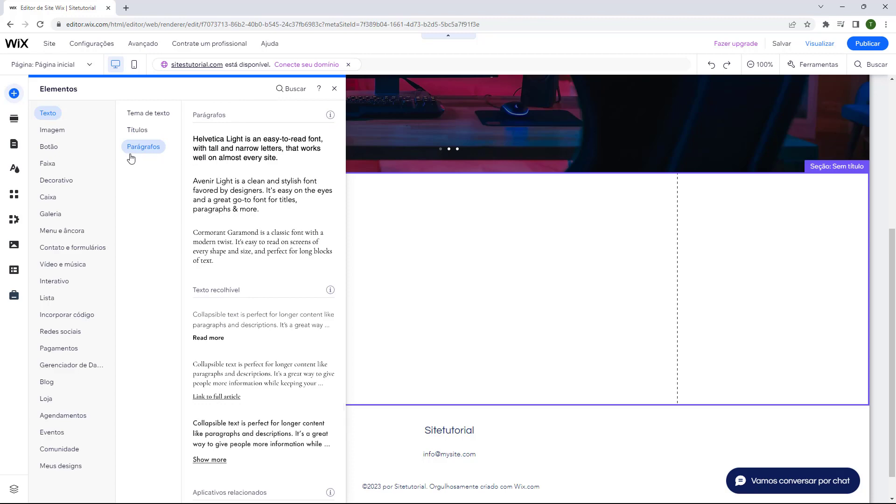
pyautogui.click(134, 122)
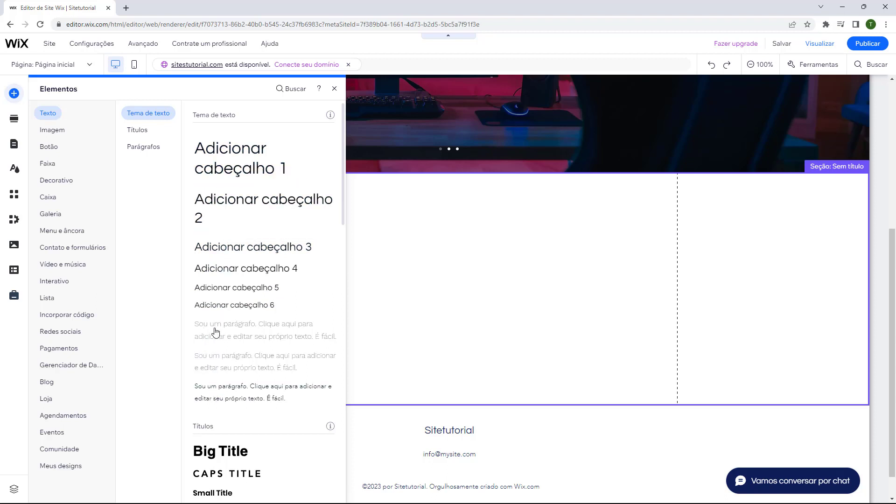
pyautogui.scroll(-6, 210, 280)
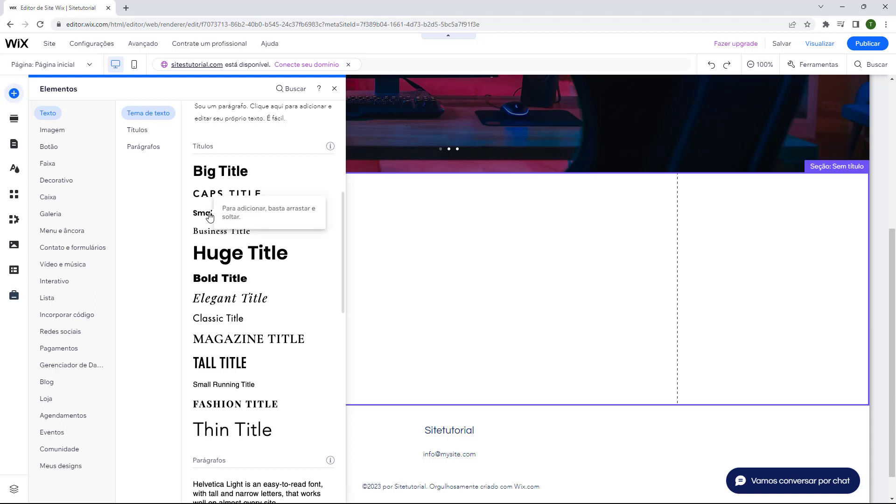
pyautogui.scroll(-5, 240, 275)
pyautogui.scroll(-2, 220, 326)
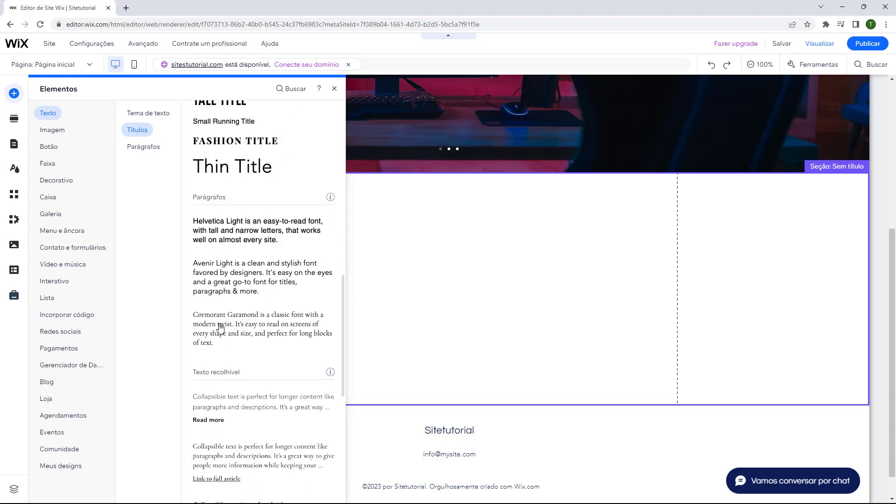
pyautogui.scroll(-4, 221, 329)
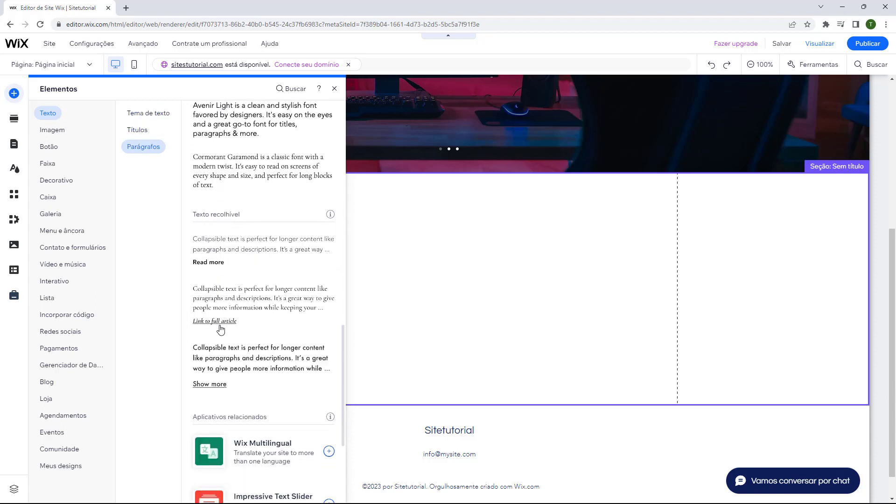
pyautogui.scroll(12, 220, 329)
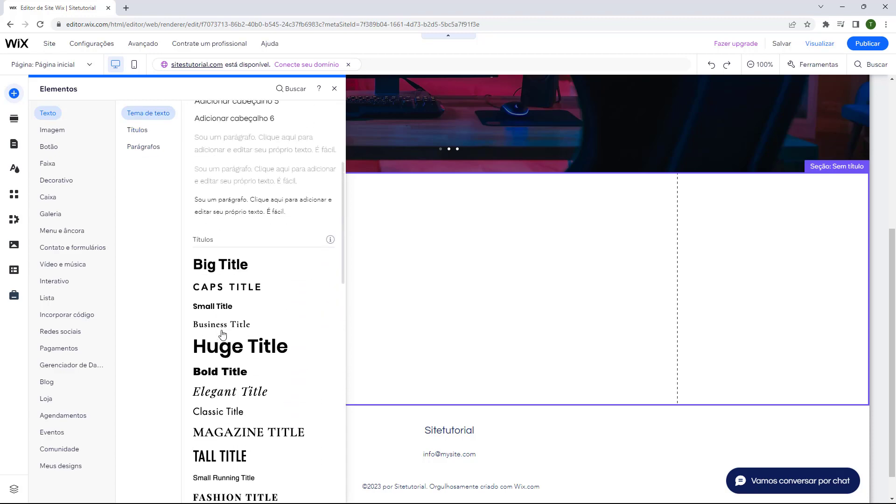
pyautogui.scroll(2, 222, 334)
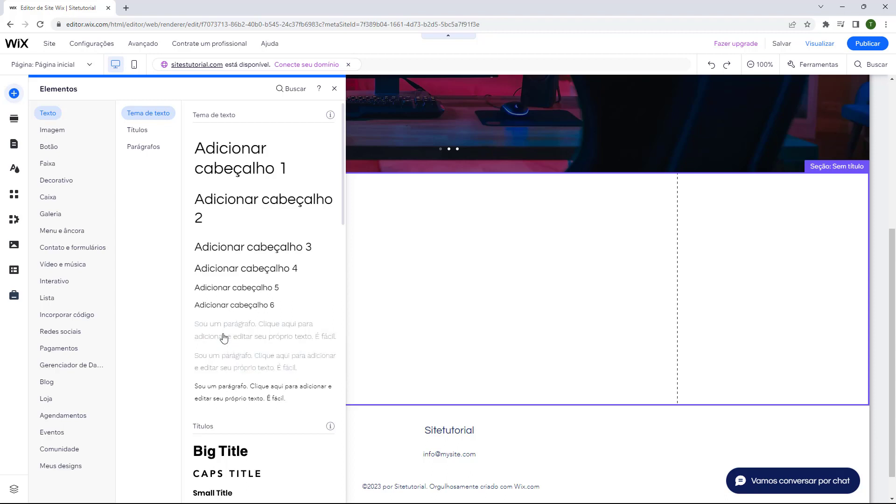
# Step: Add a Cabeçalho 3 theme text to the blank section and place it horizontally centred near the section's upper edge
pyautogui.click(237, 253)
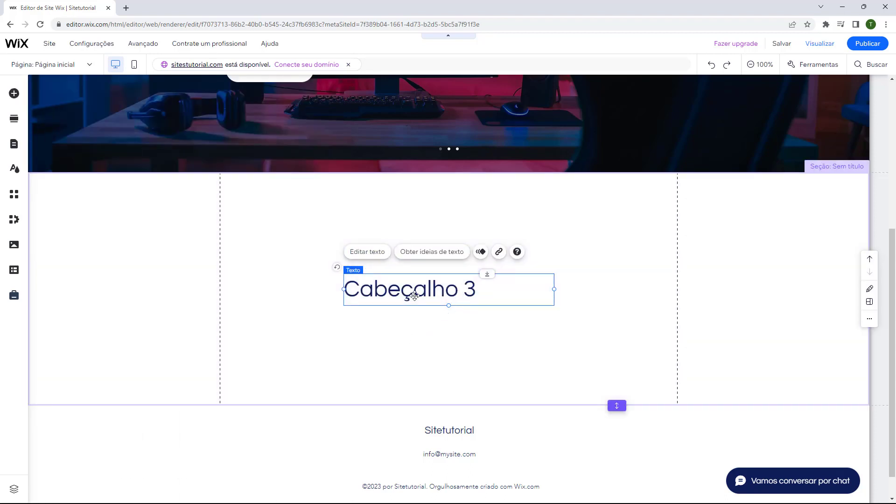
pyautogui.moveTo(415, 293); pyautogui.dragTo(315, 240)
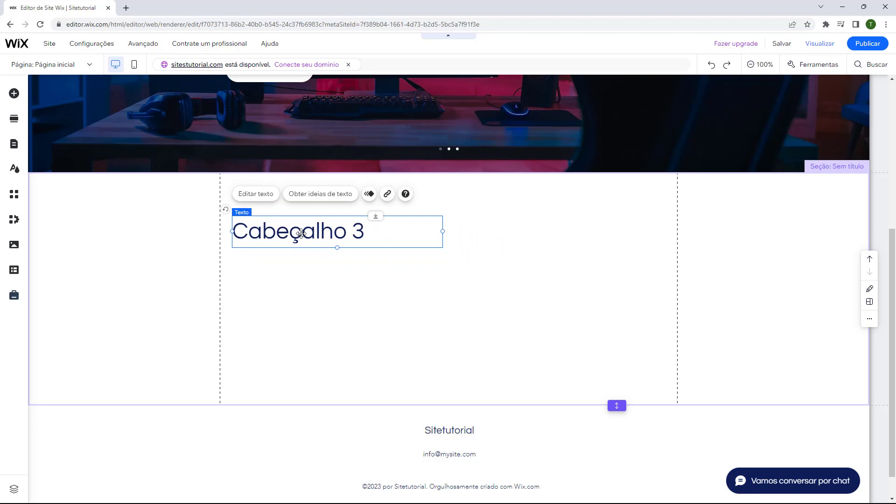
pyautogui.moveTo(300, 234); pyautogui.dragTo(412, 213)
pyautogui.scroll(1, 455, 327)
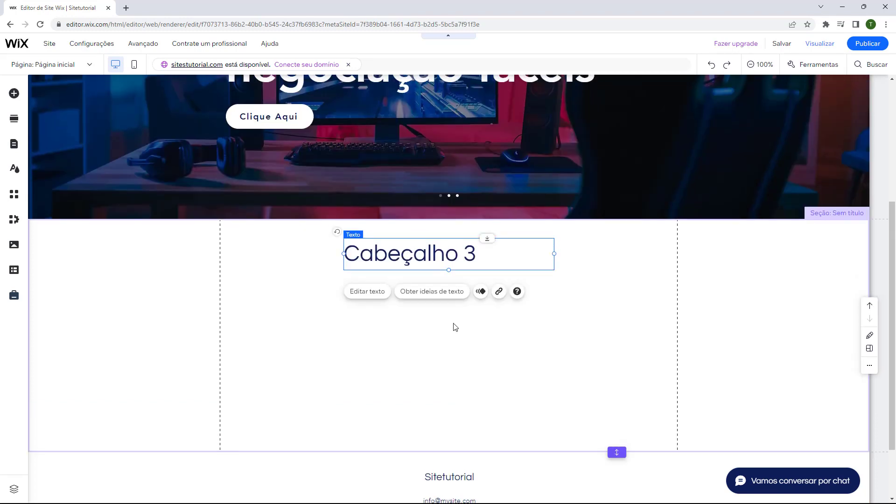
# Step: Replace the new heading's placeholder text with "NOSSOS SERVIÇOS"
pyautogui.doubleClick(388, 253)
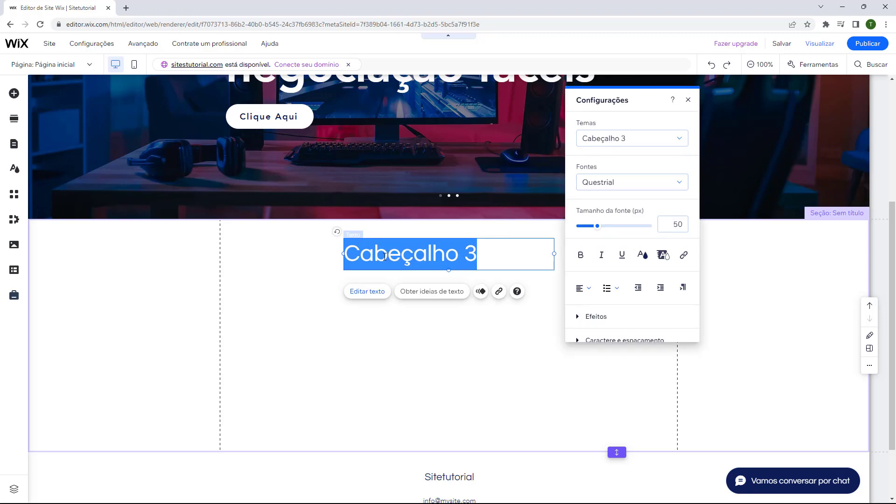
pyautogui.press('BackSpace')
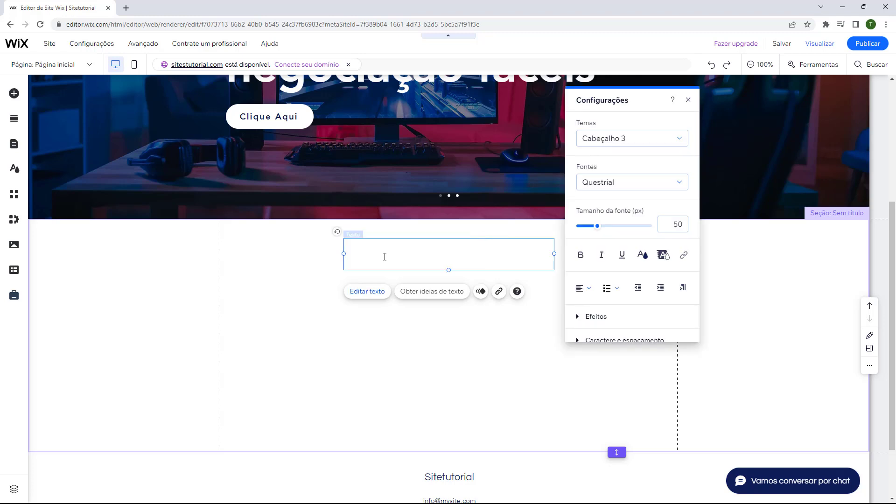
pyautogui.write('NOSSOS SERV')
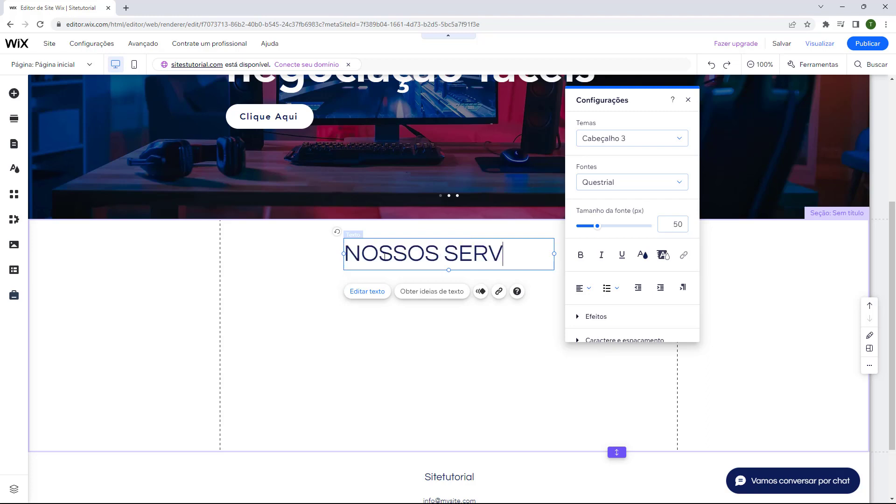
pyautogui.write('IÇOS')
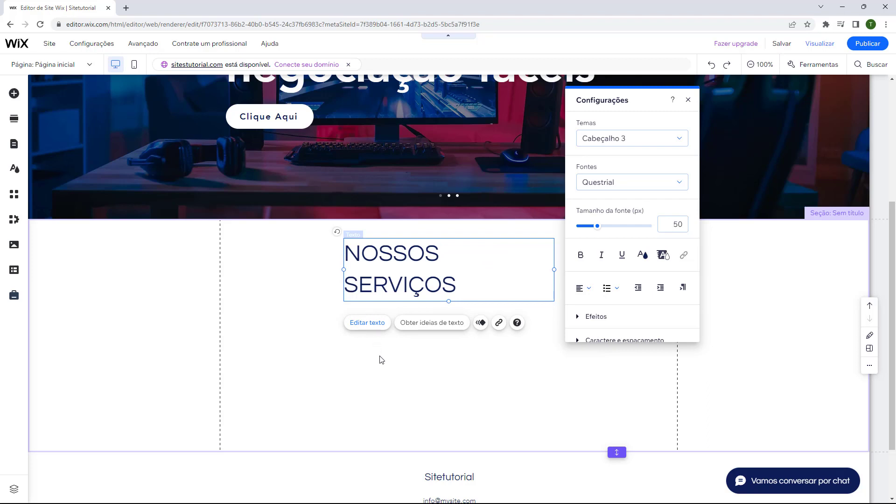
pyautogui.press('Escape')
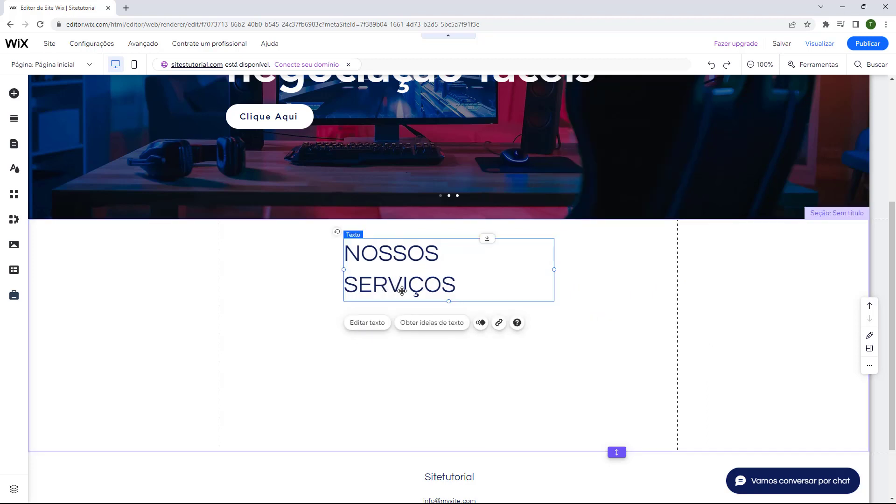
# Step: Narrow the NOSSOS SERVIÇOS text box slightly by moving its right edge inward
pyautogui.doubleClick(398, 268)
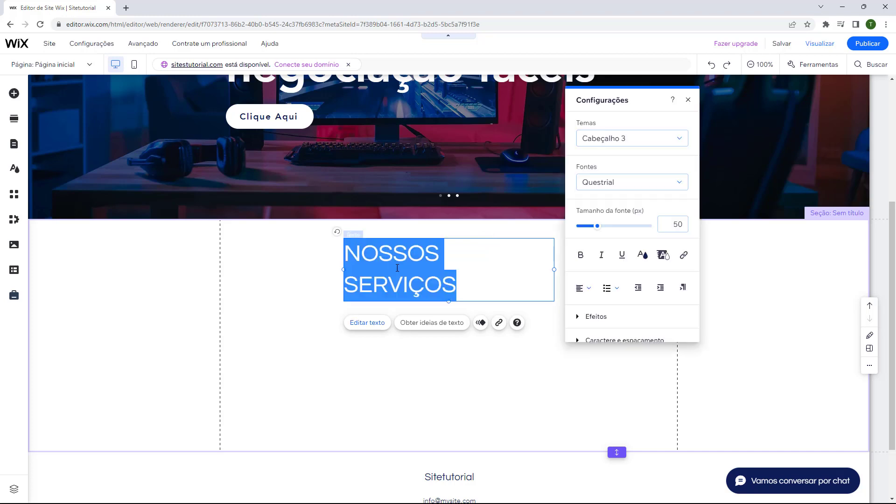
pyautogui.click(383, 347)
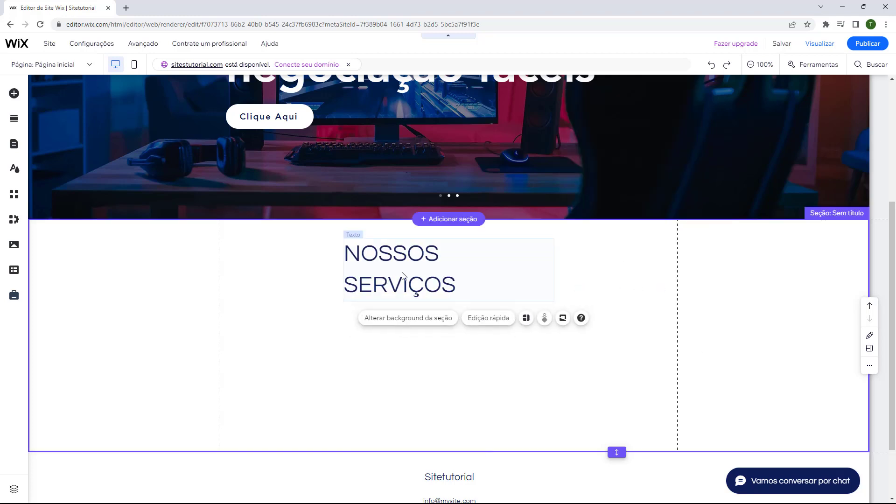
pyautogui.click(503, 272)
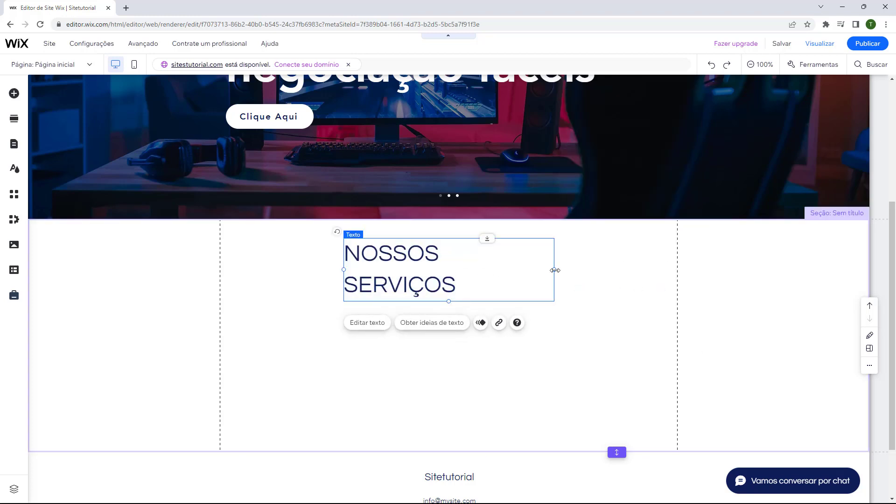
pyautogui.moveTo(554, 271)
pyautogui.mouseDown()
pyautogui.moveTo(578, 271)
pyautogui.moveTo(474, 286)
pyautogui.moveTo(547, 270)
pyautogui.mouseUp()
# Step: Open the NOSSOS SERVIÇOS heading for editing with its text settings shown
pyautogui.doubleClick(408, 279)
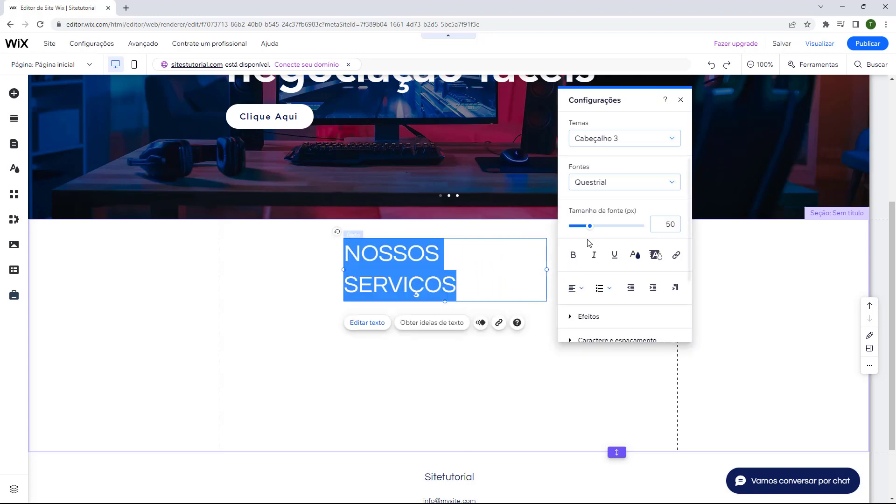
pyautogui.press('Escape')
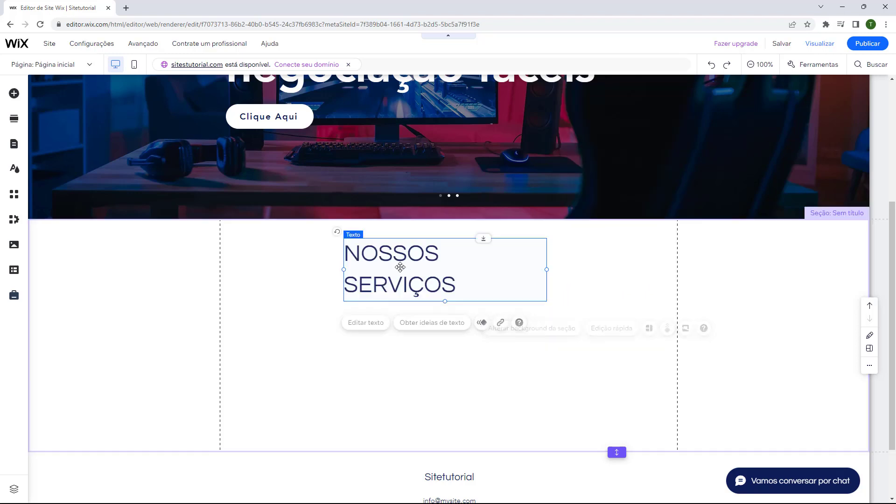
pyautogui.click(354, 328)
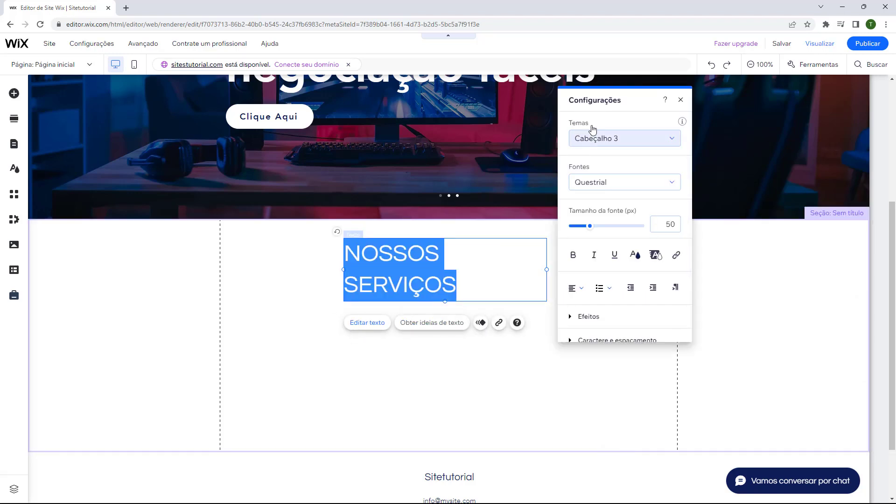
# Step: Try the Cabeçalho 4 and Cabeçalho 5 themes on the heading, and return it to Cabeçalho 3
pyautogui.click(587, 140)
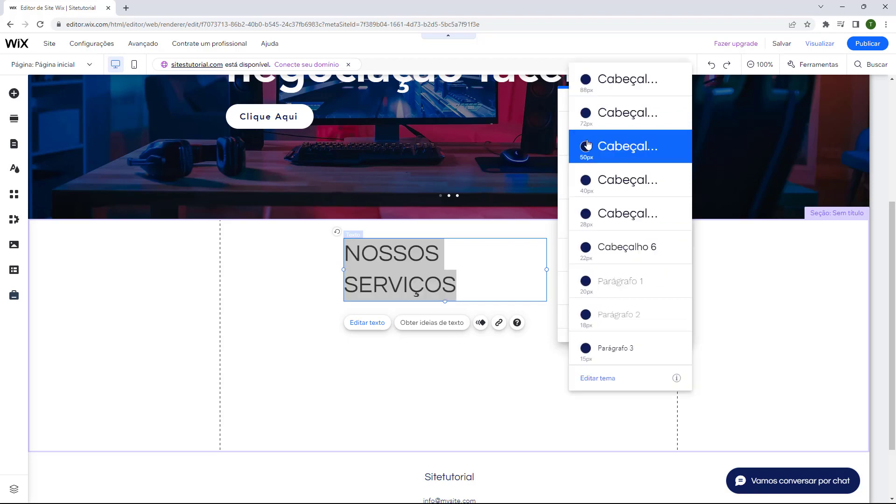
pyautogui.click(609, 181)
pyautogui.click(602, 139)
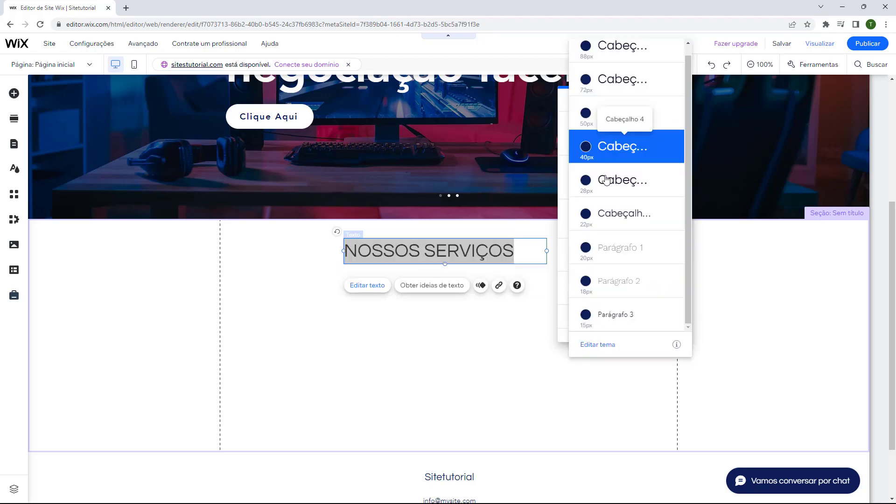
pyautogui.click(594, 189)
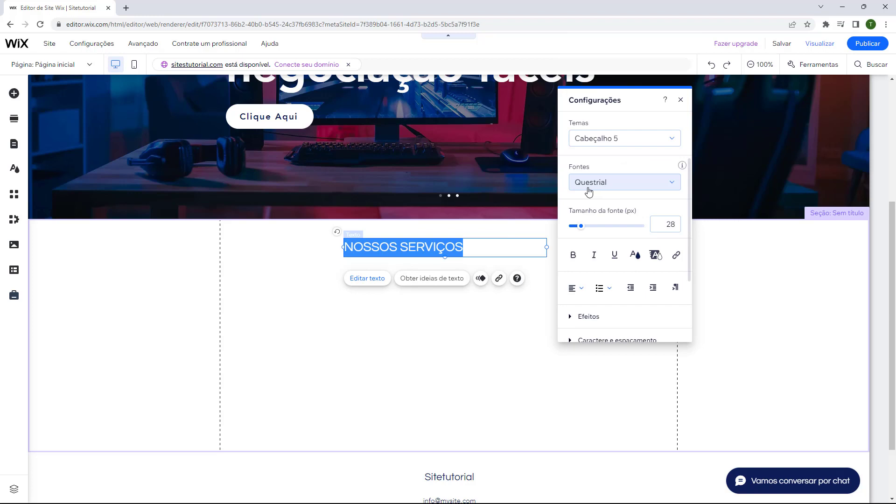
pyautogui.click(602, 139)
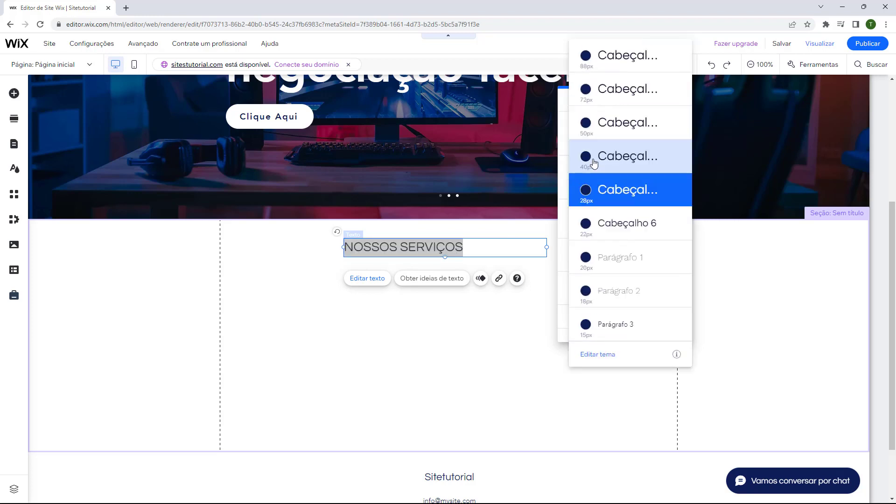
pyautogui.click(602, 134)
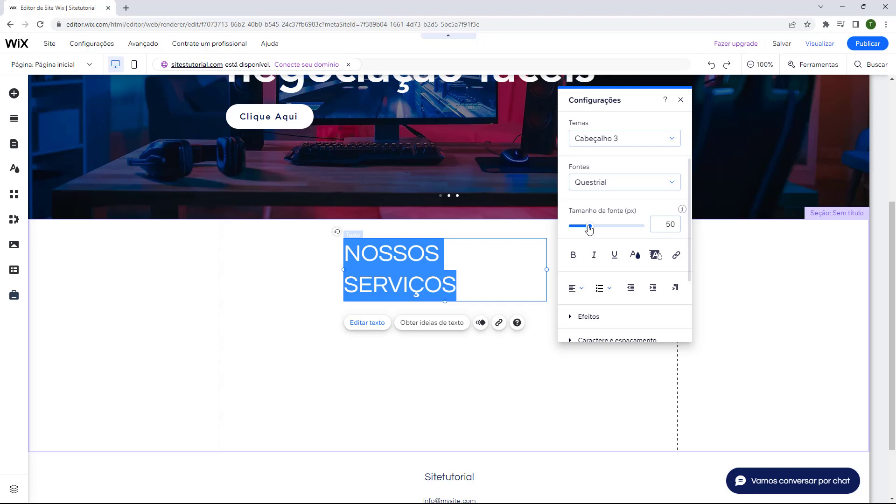
# Step: Reduce the font size of the NOSSOS SERVIÇOS heading to 30 px
pyautogui.moveTo(591, 229)
pyautogui.mouseDown()
pyautogui.moveTo(582, 229)
pyautogui.moveTo(601, 228)
pyautogui.moveTo(581, 230)
pyautogui.mouseUp()
pyautogui.click(655, 223)
pyautogui.click(610, 215)
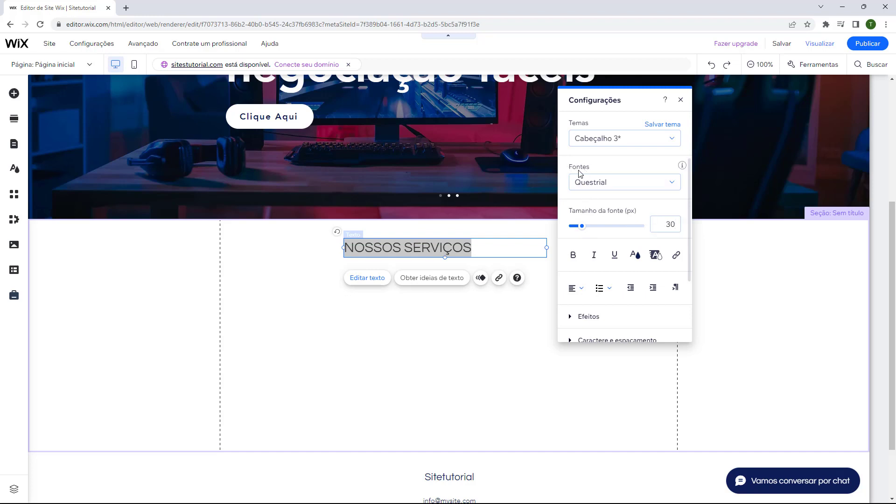
# Step: Browse the available fonts and change the NOSSOS SERVIÇOS heading's font to Avenir
pyautogui.click(581, 182)
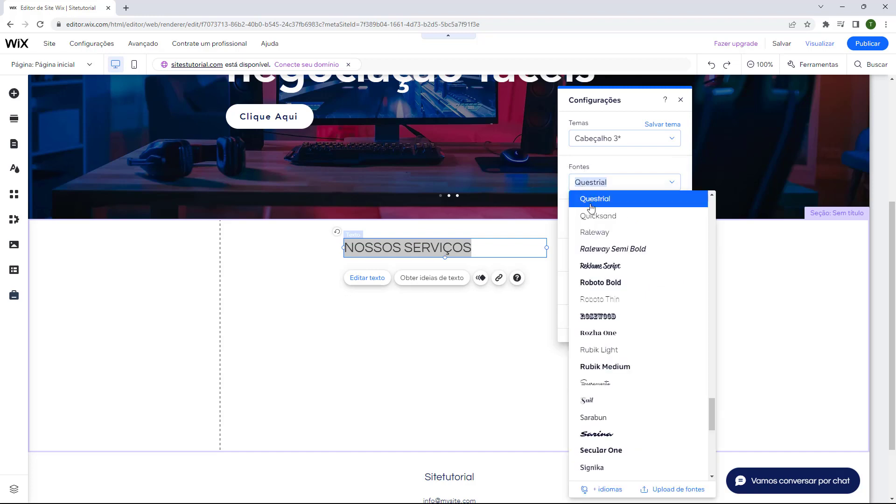
pyautogui.scroll(-4, 589, 219)
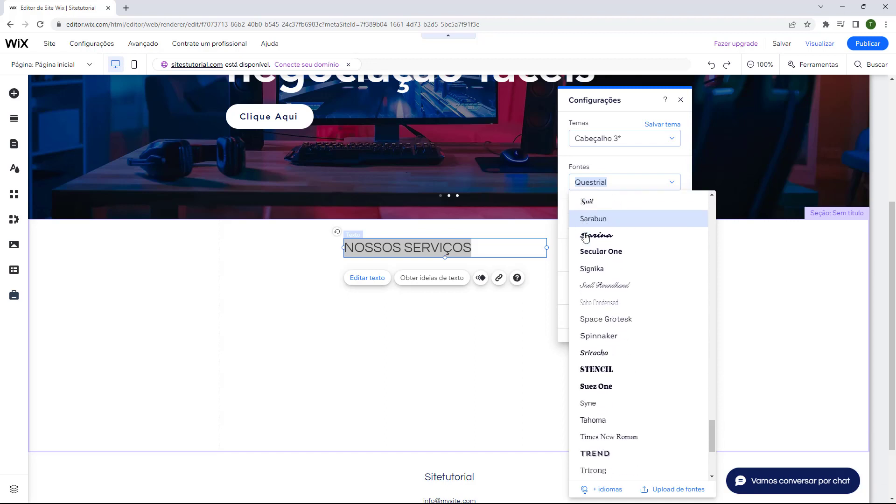
pyautogui.scroll(-4, 586, 243)
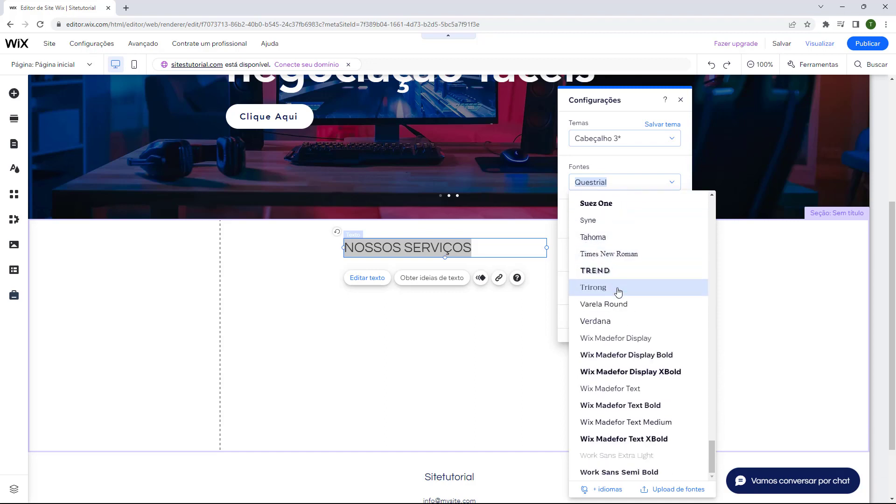
pyautogui.scroll(5, 609, 334)
pyautogui.scroll(20, 609, 334)
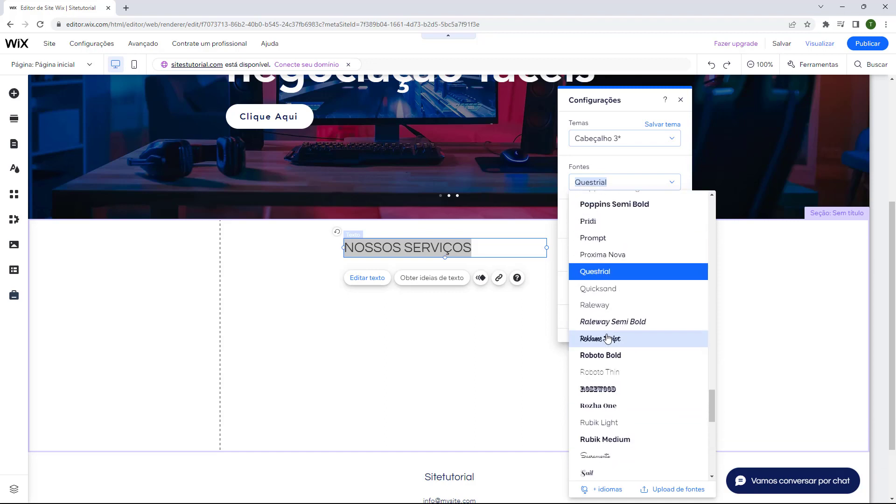
pyautogui.scroll(20, 605, 341)
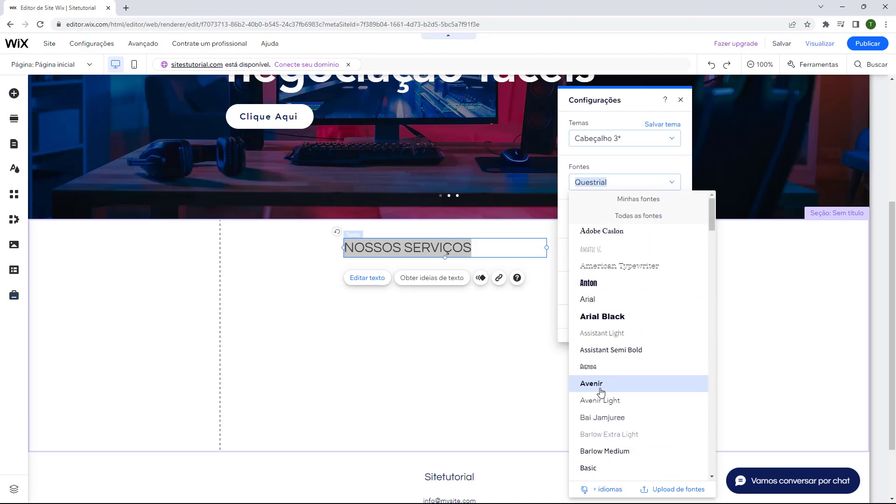
pyautogui.click(591, 383)
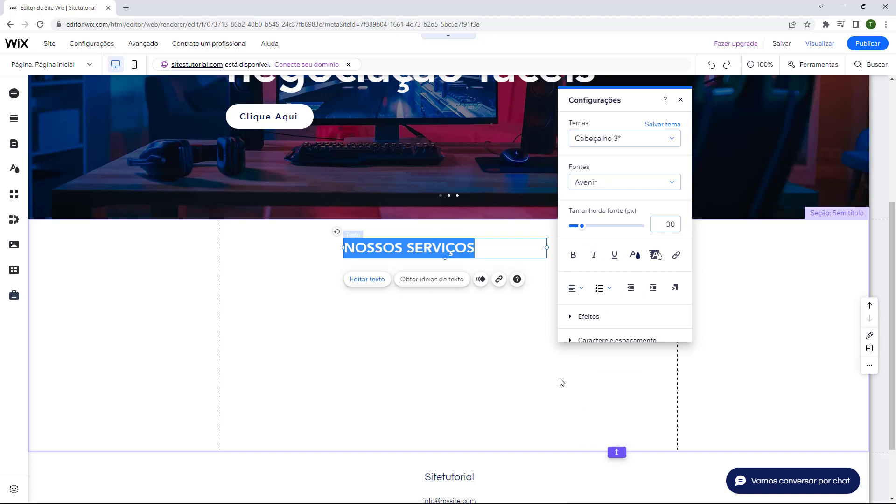
pyautogui.scroll(2, 399, 290)
pyautogui.scroll(-2, 372, 210)
pyautogui.click(584, 243)
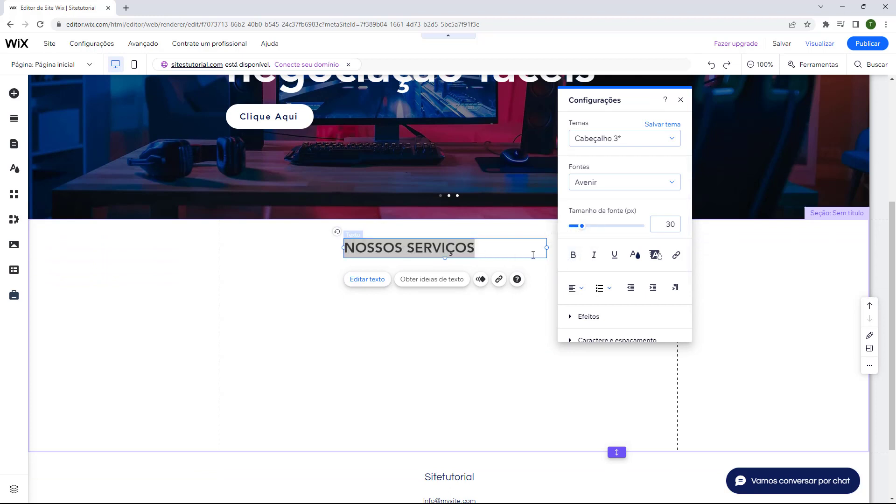
# Step: Try bold, italic and underline formatting on the NOSSOS SERVIÇOS heading
pyautogui.click(574, 255)
pyautogui.click(591, 259)
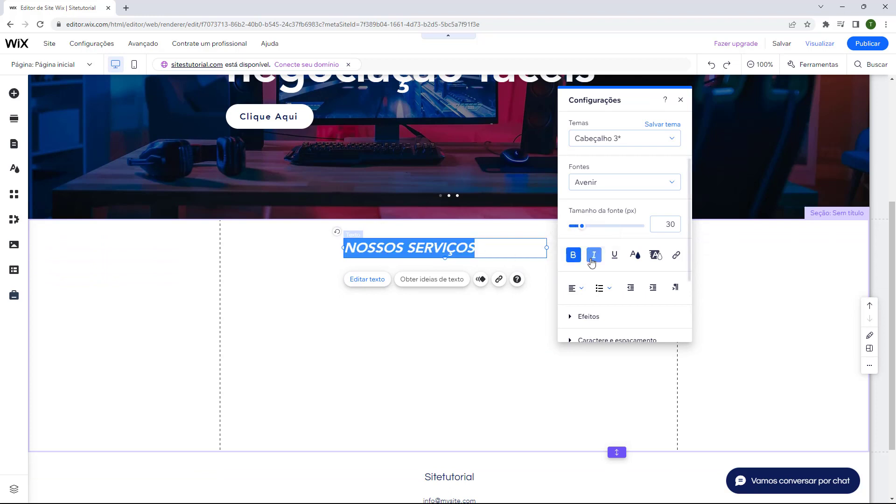
pyautogui.click(610, 259)
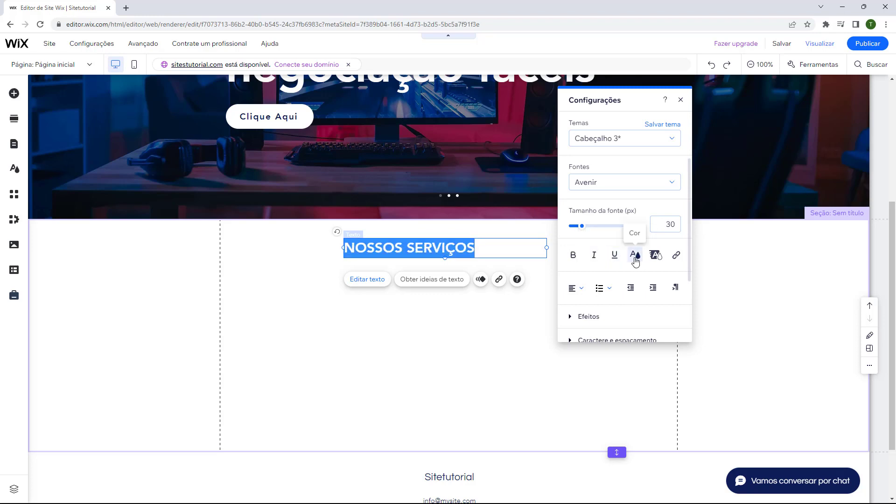
# Step: Preview custom blue and magenta text colours on the heading, and set its colour to the saved black, #000000
pyautogui.click(635, 255)
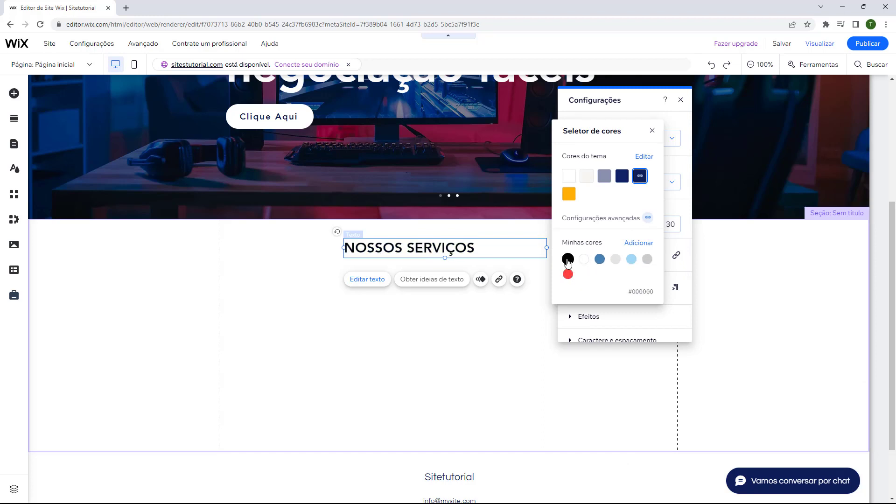
pyautogui.click(631, 246)
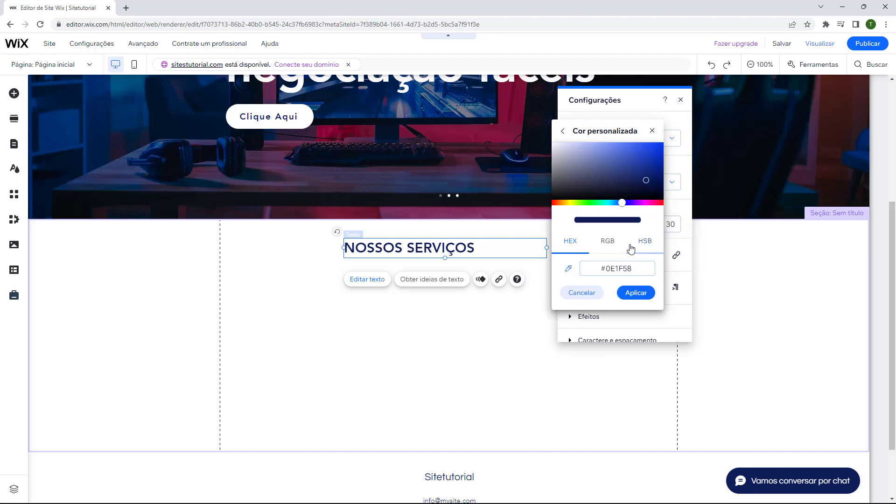
pyautogui.moveTo(605, 189)
pyautogui.mouseDown()
pyautogui.moveTo(639, 165)
pyautogui.moveTo(646, 204)
pyautogui.moveTo(624, 202)
pyautogui.moveTo(652, 162)
pyautogui.mouseUp()
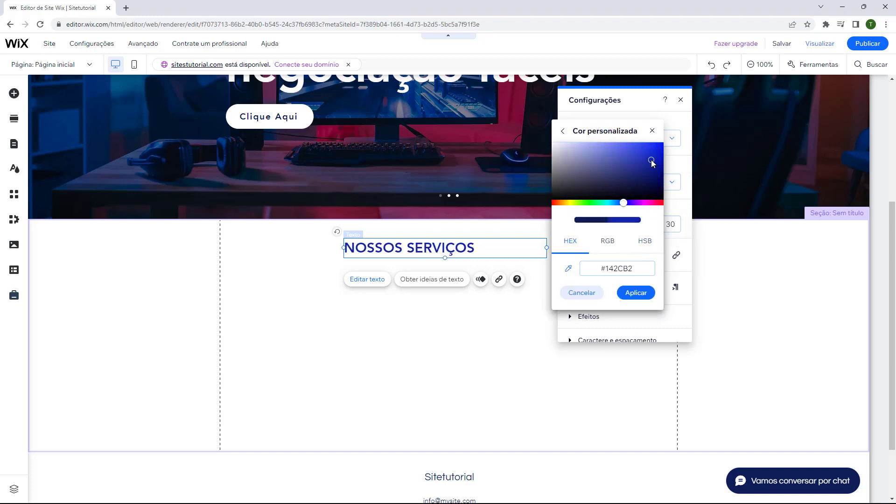
pyautogui.moveTo(635, 204); pyautogui.dragTo(649, 204)
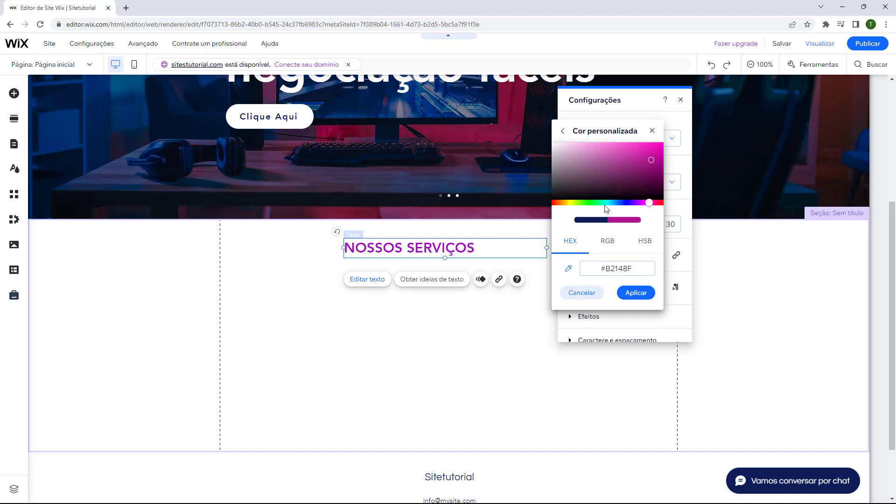
pyautogui.click(563, 133)
pyautogui.click(567, 259)
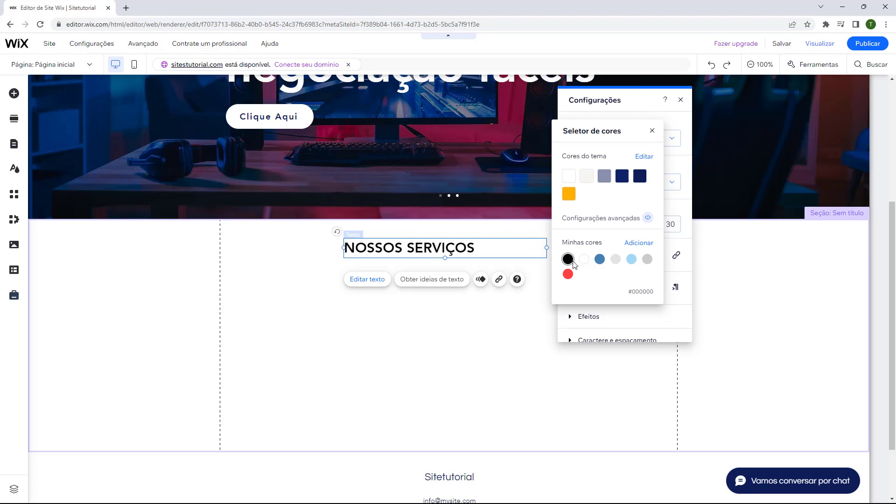
pyautogui.click(651, 131)
# Step: Preview a red #FF4040 text highlight on the heading and examine the options for linking the text
pyautogui.click(646, 253)
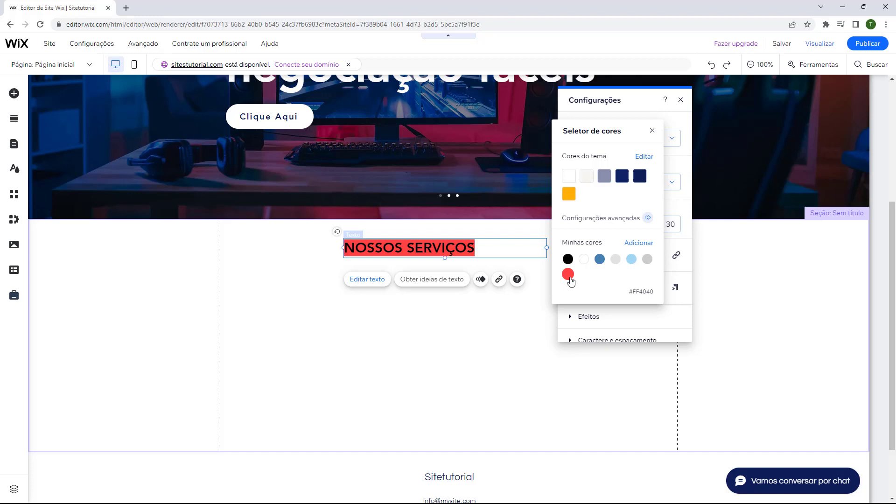
pyautogui.click(652, 130)
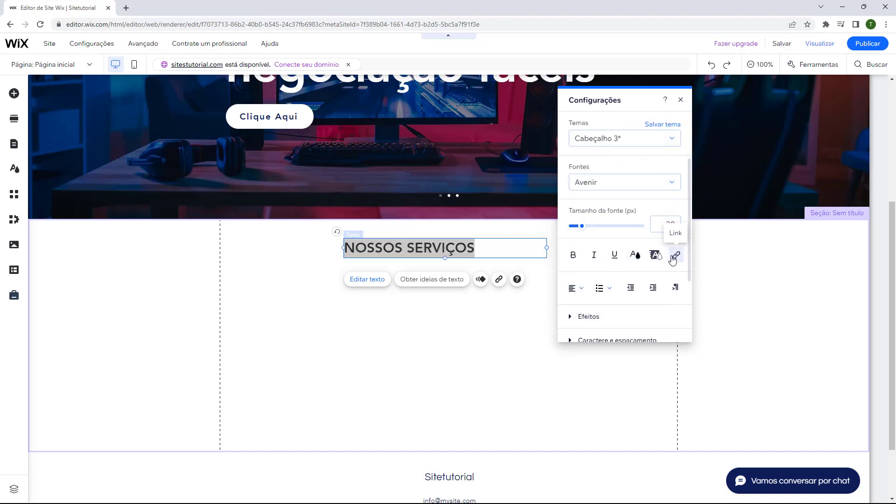
pyautogui.click(676, 255)
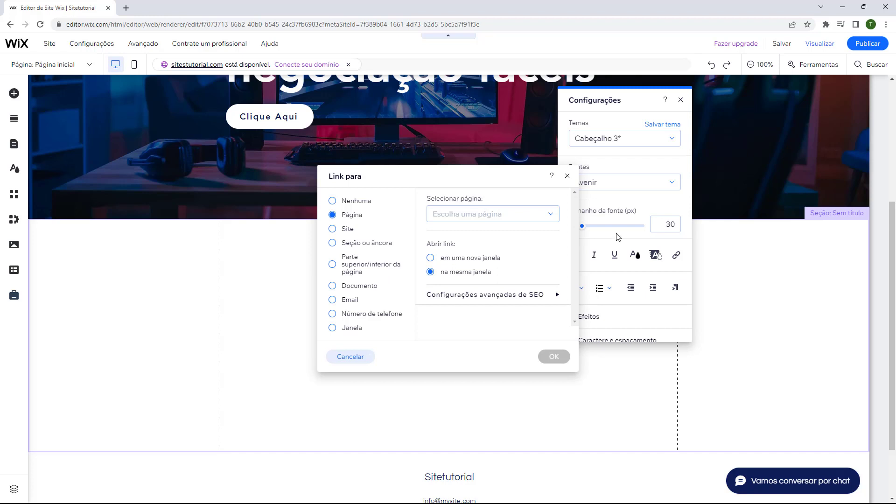
pyautogui.click(567, 179)
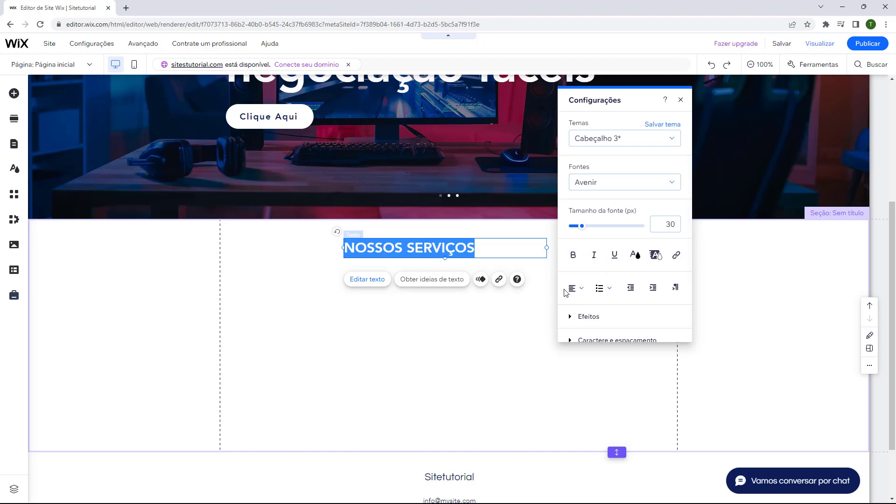
# Step: Try centred alignment, a numbered list and a bulleted list on the heading, and remove the list formatting
pyautogui.click(575, 289)
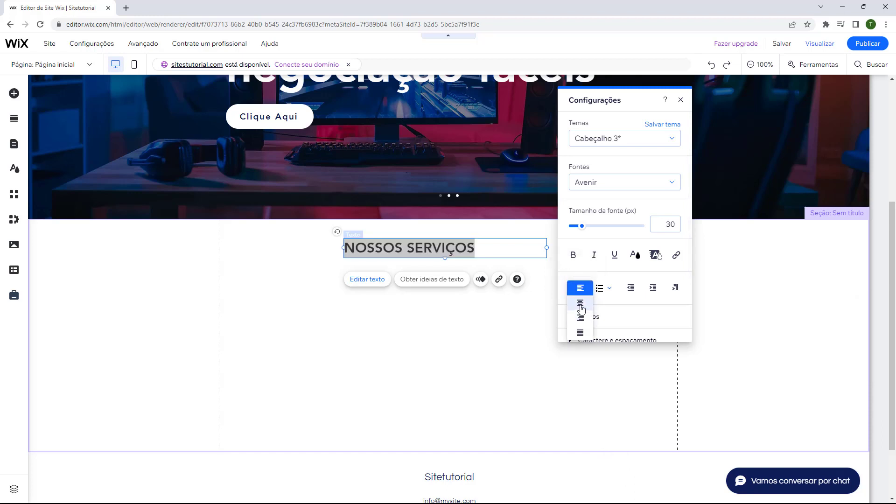
pyautogui.click(581, 306)
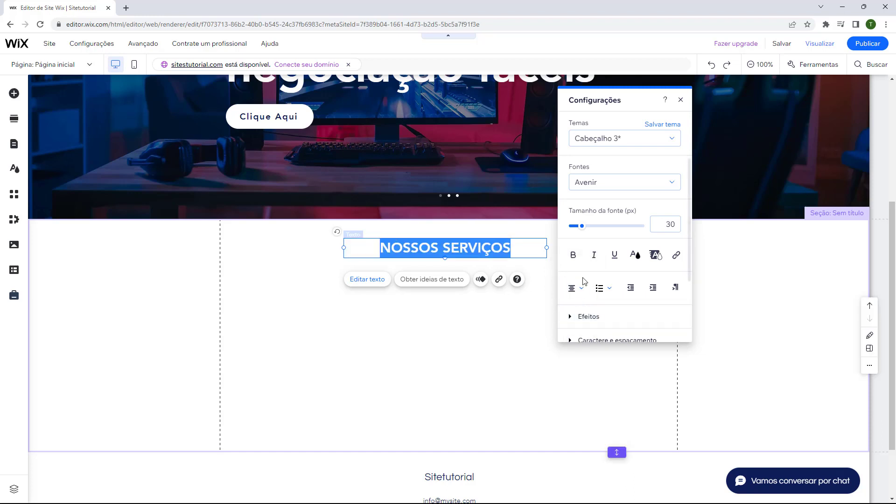
pyautogui.click(601, 289)
pyautogui.click(606, 303)
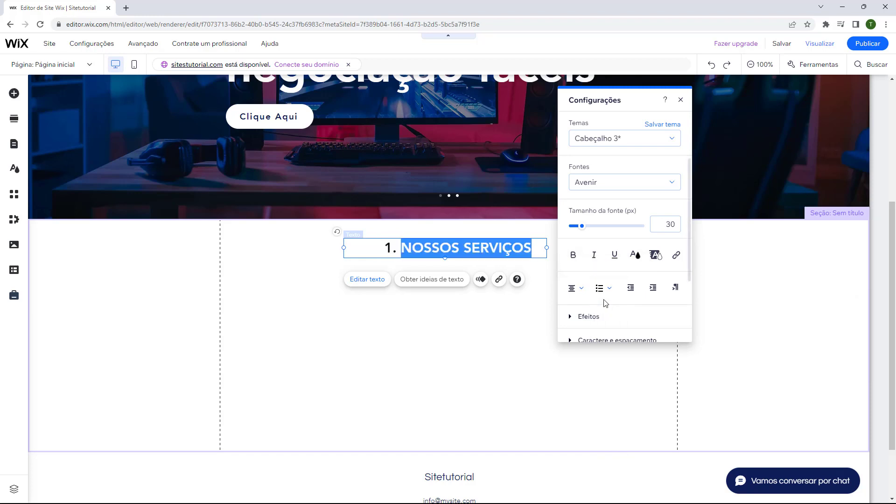
pyautogui.click(607, 292)
pyautogui.click(607, 303)
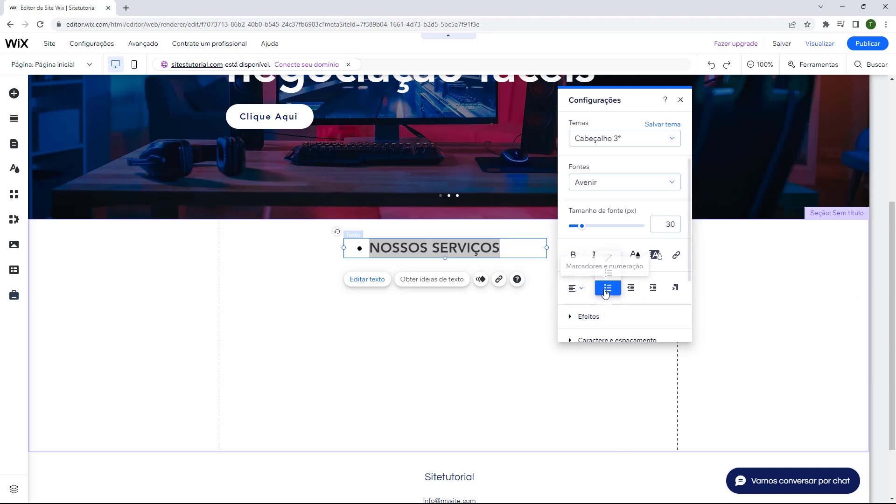
pyautogui.click(606, 287)
pyautogui.click(606, 259)
# Step: Centre the NOSSOS SERVIÇOS text within its box and finish editing the heading
pyautogui.click(576, 288)
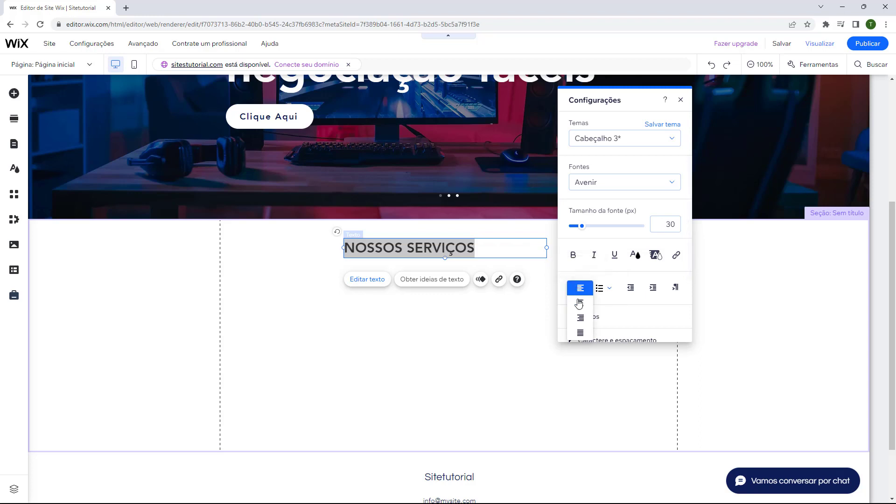
pyautogui.click(577, 305)
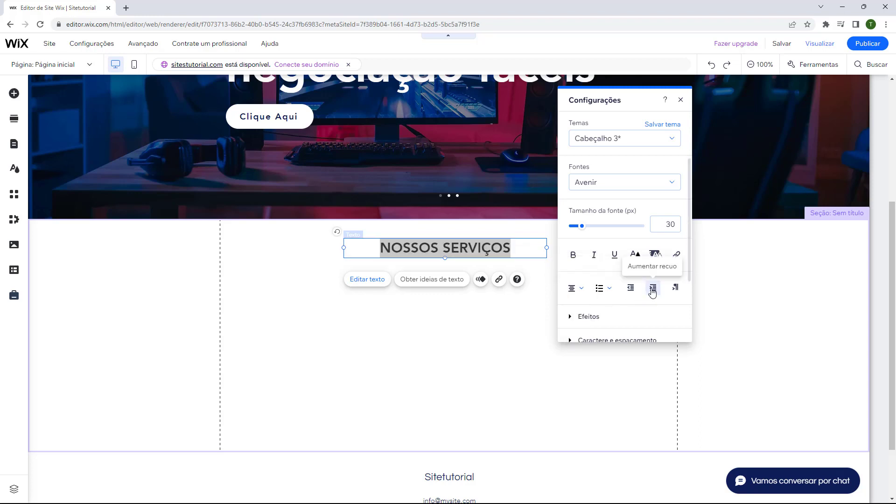
pyautogui.scroll(-2, 616, 261)
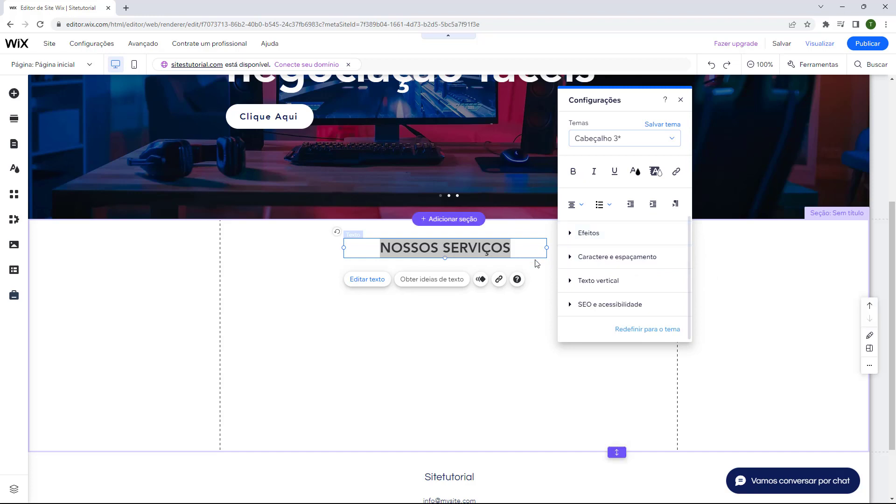
pyautogui.click(450, 308)
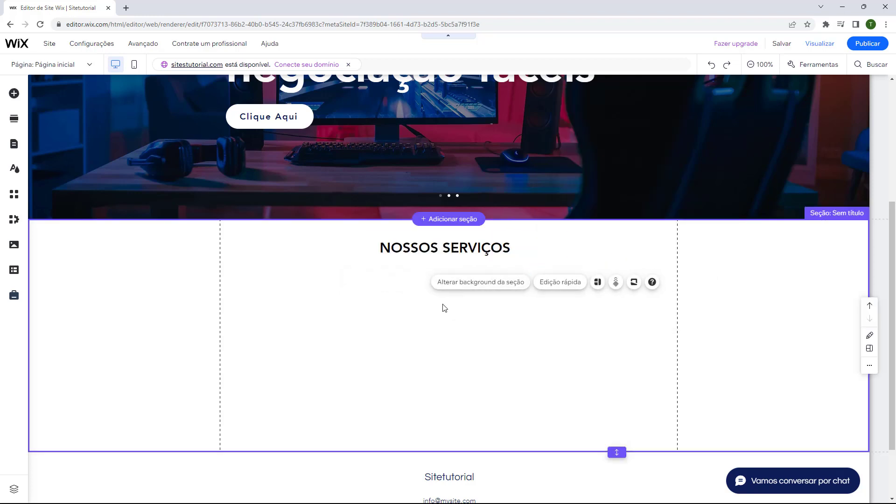
# Step: Try text effect A on the NOSSOS SERVIÇOS heading and leave text editing to see it on the page
pyautogui.click(433, 254)
pyautogui.click(373, 279)
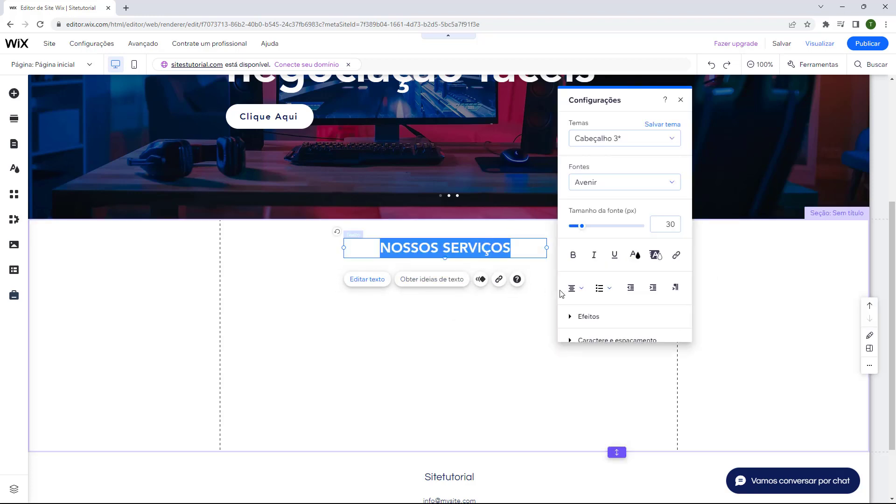
pyautogui.click(575, 272)
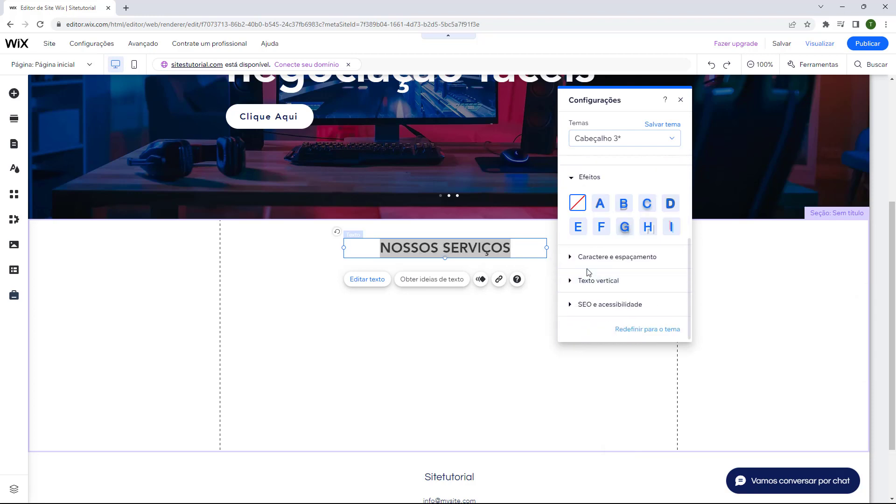
pyautogui.click(601, 210)
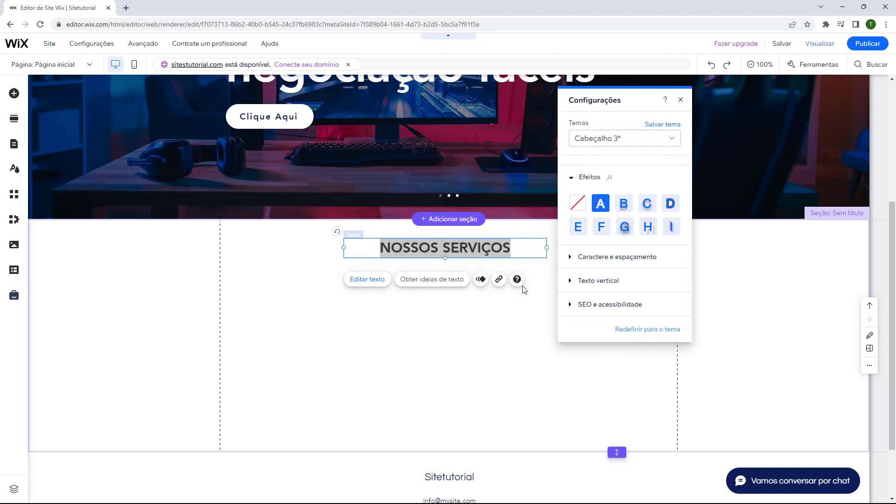
pyautogui.click(409, 314)
# Step: Switch the NOSSOS SERVIÇOS heading to text effect G and leave text editing to check the look
pyautogui.click(419, 248)
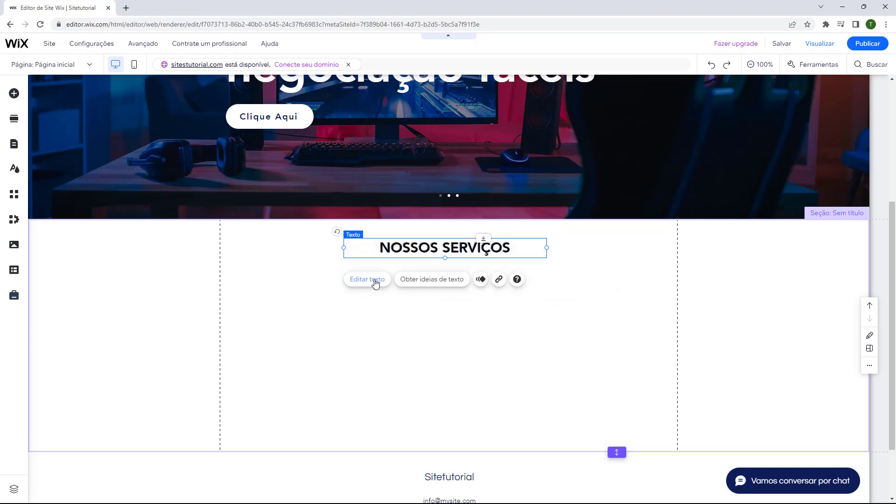
pyautogui.click(367, 279)
pyautogui.scroll(-1, 602, 281)
pyautogui.click(621, 319)
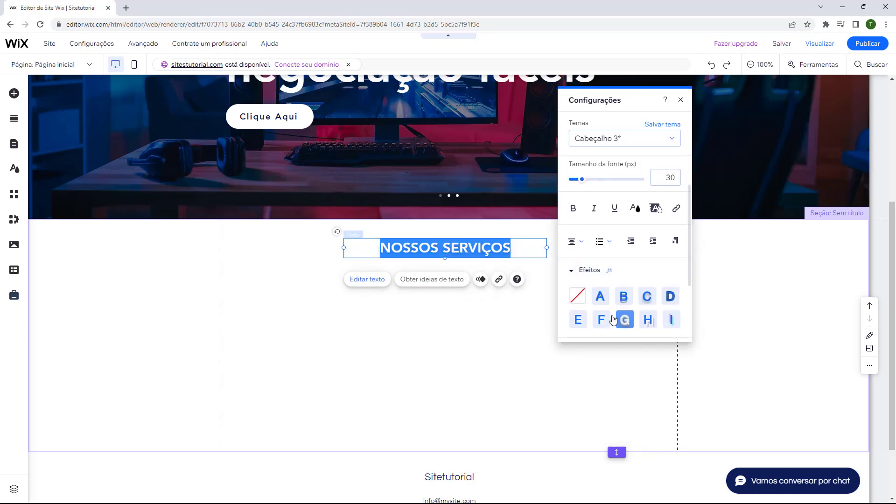
pyautogui.click(379, 289)
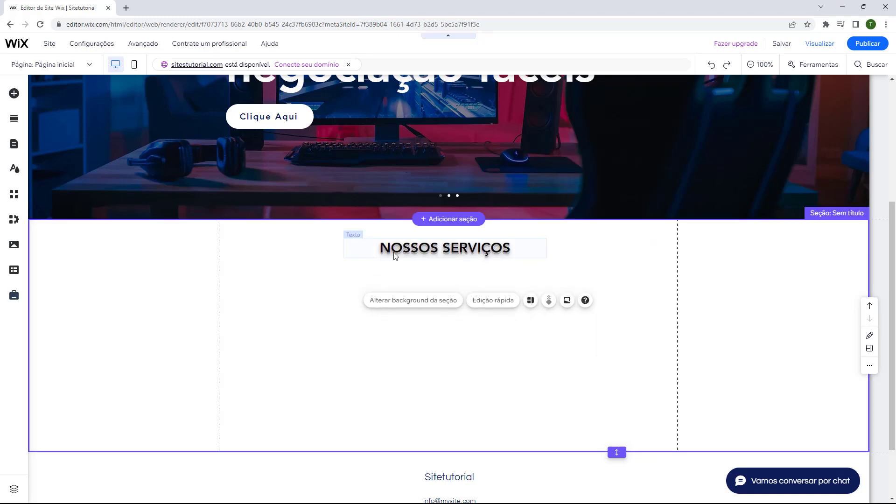
# Step: Change the NOSSOS SERVIÇOS heading's text effect to H and leave text editing to check the look
pyautogui.click(395, 255)
pyautogui.click(376, 281)
pyautogui.scroll(-2, 597, 267)
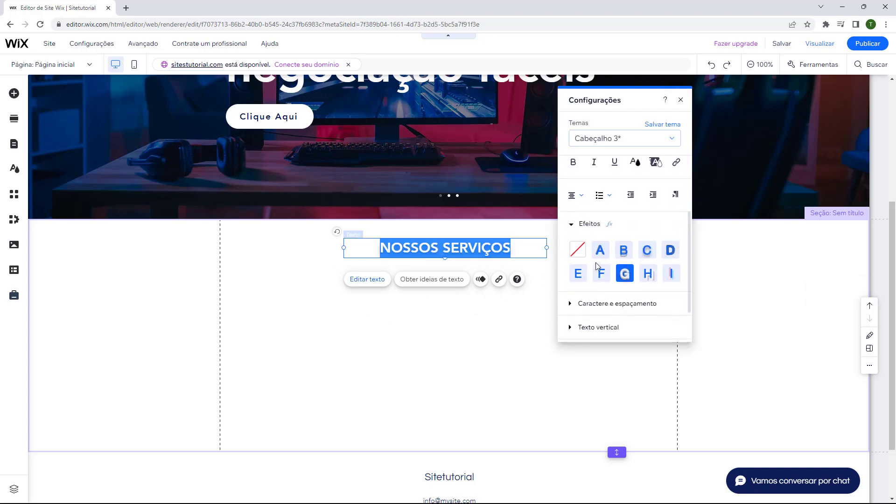
pyautogui.click(648, 273)
pyautogui.click(452, 311)
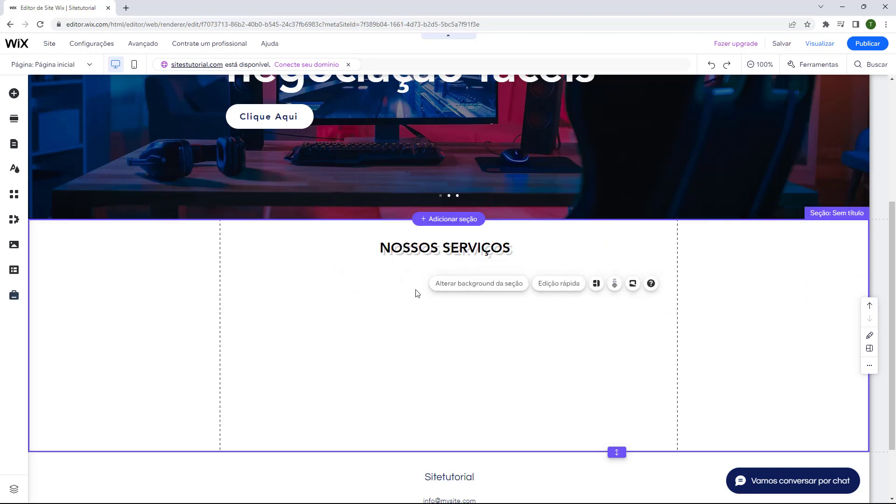
# Step: Remove the text effect from the NOSSOS SERVIÇOS heading and collapse the effect options
pyautogui.click(418, 256)
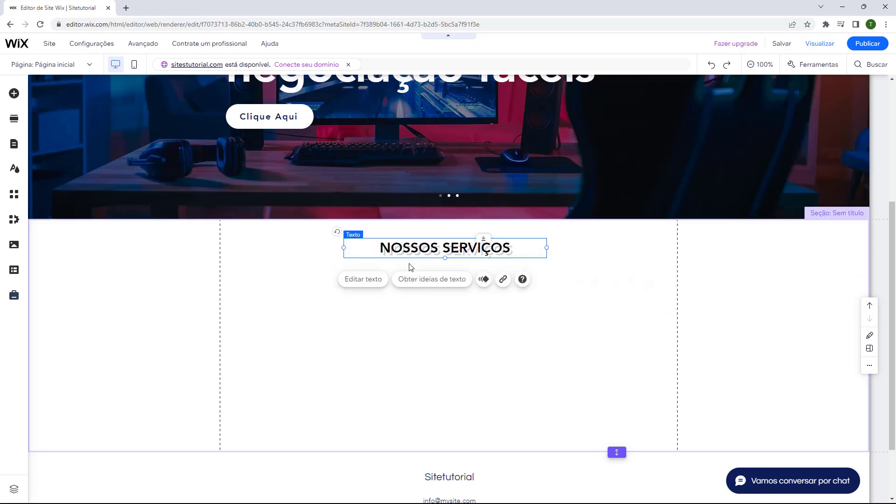
pyautogui.click(371, 282)
pyautogui.scroll(-2, 580, 304)
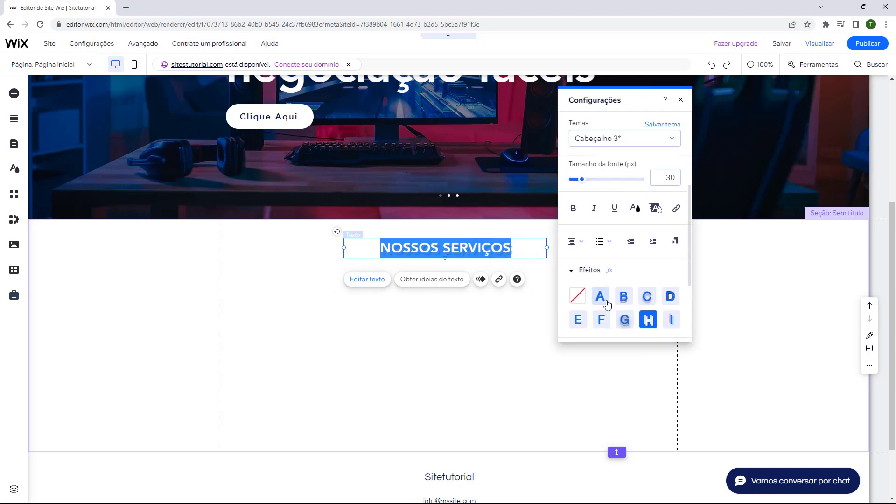
pyautogui.click(578, 295)
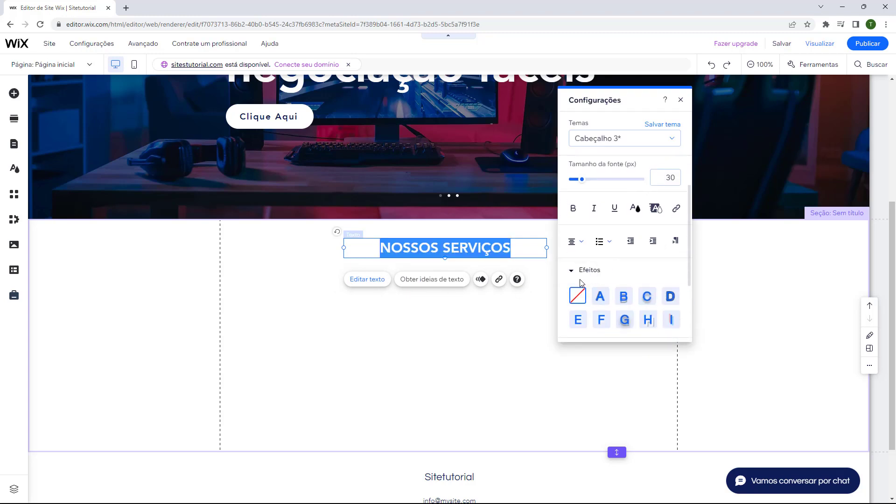
pyautogui.click(577, 272)
# Step: Try custom line spacing on the heading and set its line spacing to Automático
pyautogui.scroll(-1, 579, 263)
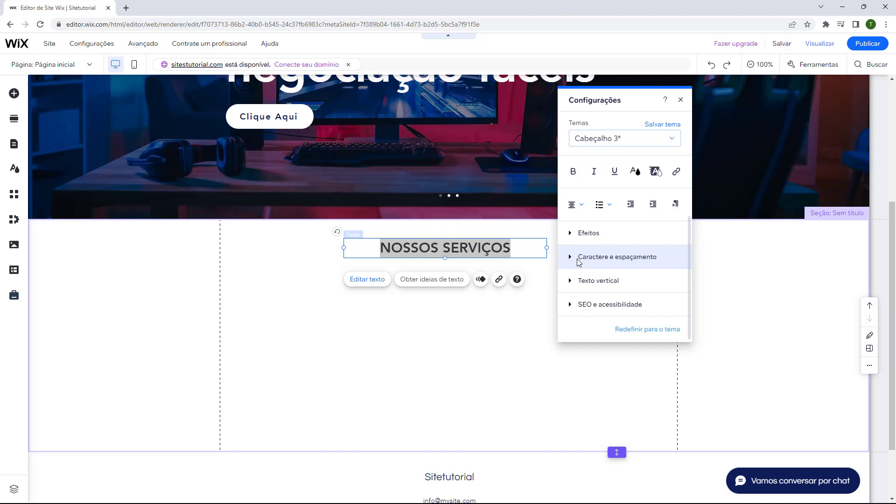
pyautogui.click(575, 257)
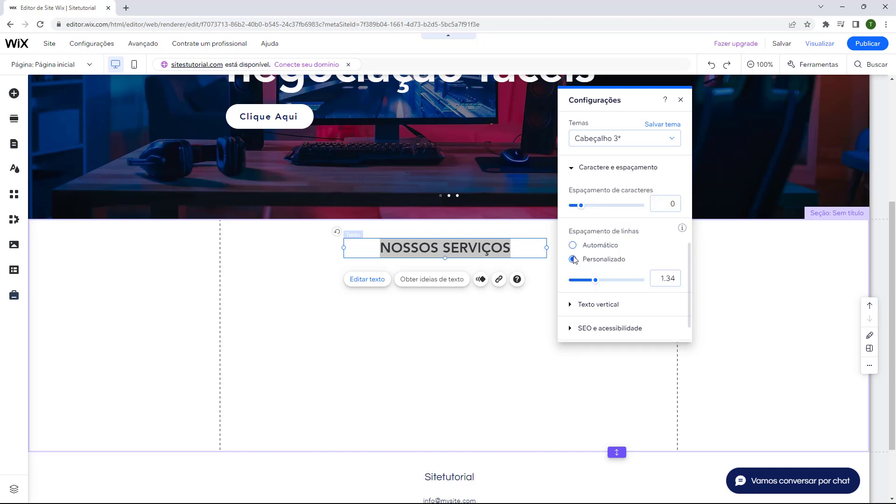
pyautogui.moveTo(582, 207)
pyautogui.mouseDown()
pyautogui.moveTo(598, 211)
pyautogui.moveTo(577, 209)
pyautogui.mouseUp()
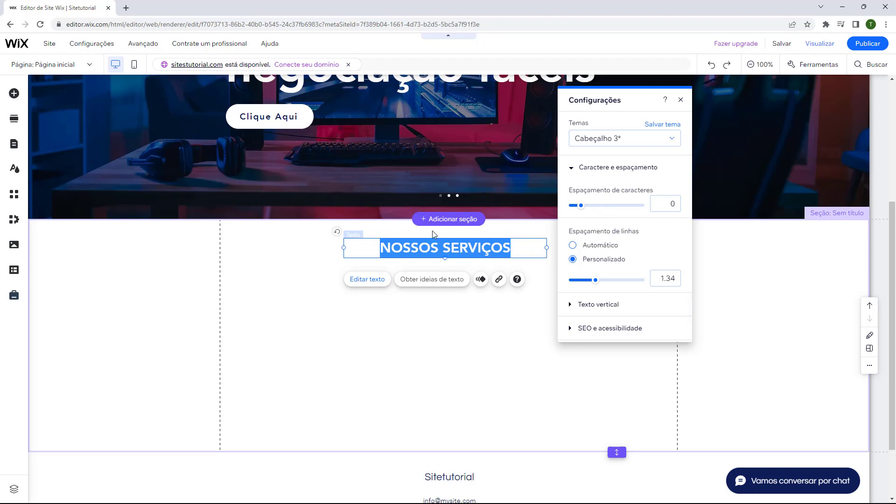
pyautogui.click(572, 245)
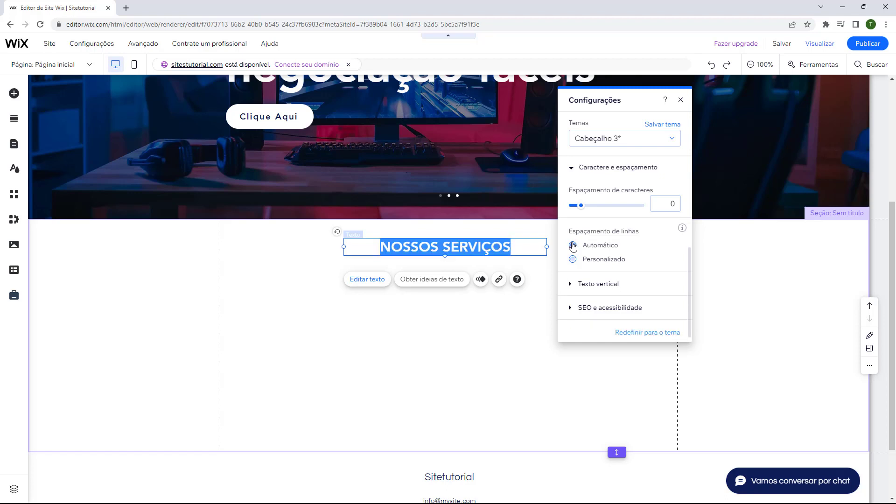
pyautogui.click(573, 260)
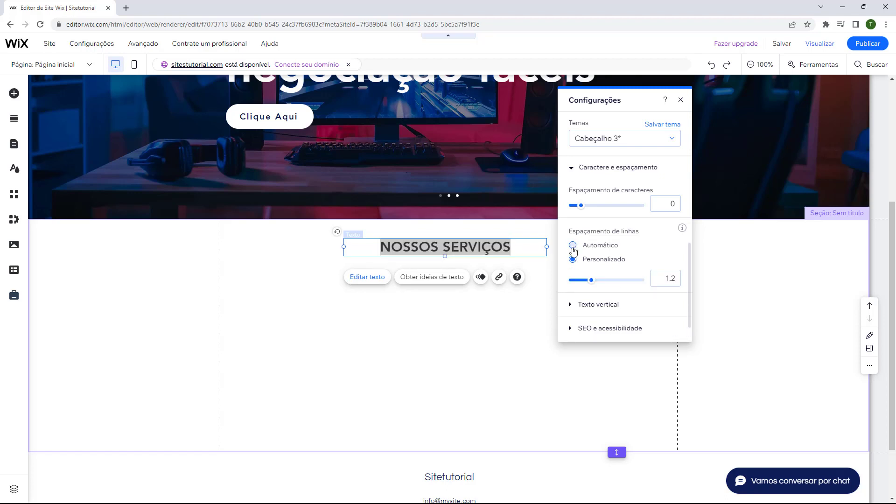
pyautogui.click(572, 245)
pyautogui.click(573, 259)
pyautogui.moveTo(591, 281)
pyautogui.mouseDown()
pyautogui.moveTo(625, 285)
pyautogui.moveTo(579, 286)
pyautogui.mouseUp()
pyautogui.click(572, 245)
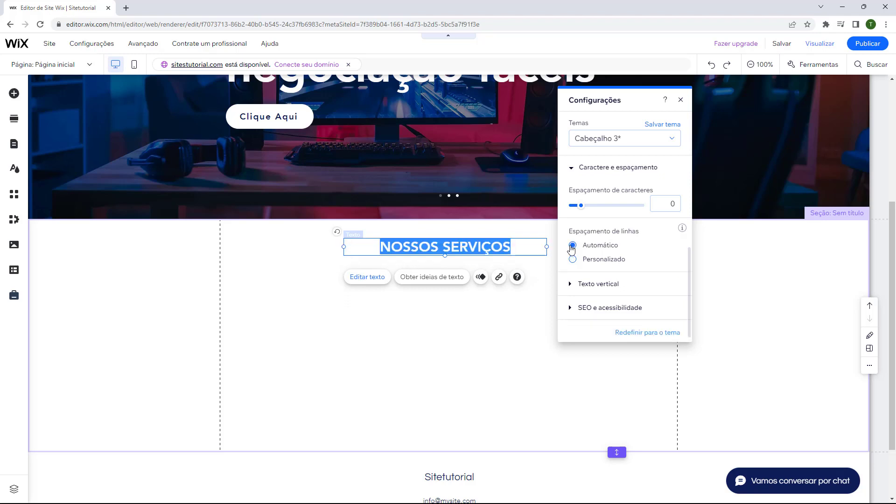
# Step: Try vertical text on the NOSSOS SERVIÇOS heading and turn it back off
pyautogui.click(566, 283)
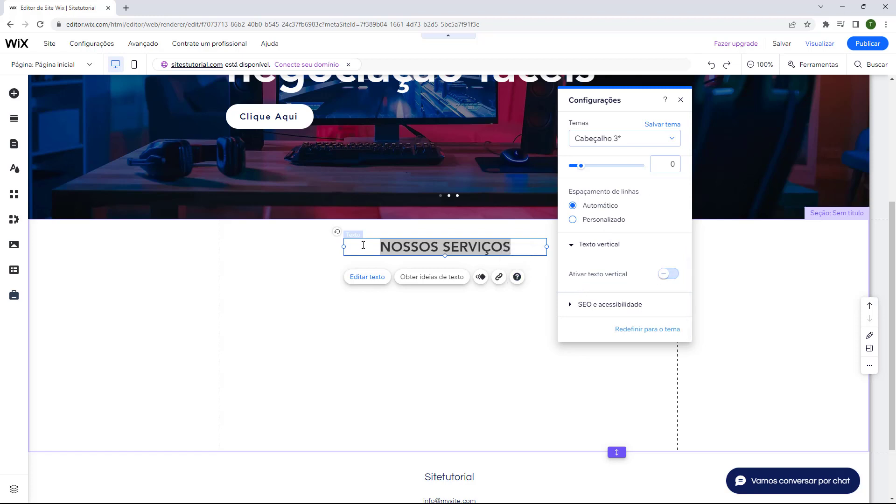
pyautogui.click(668, 274)
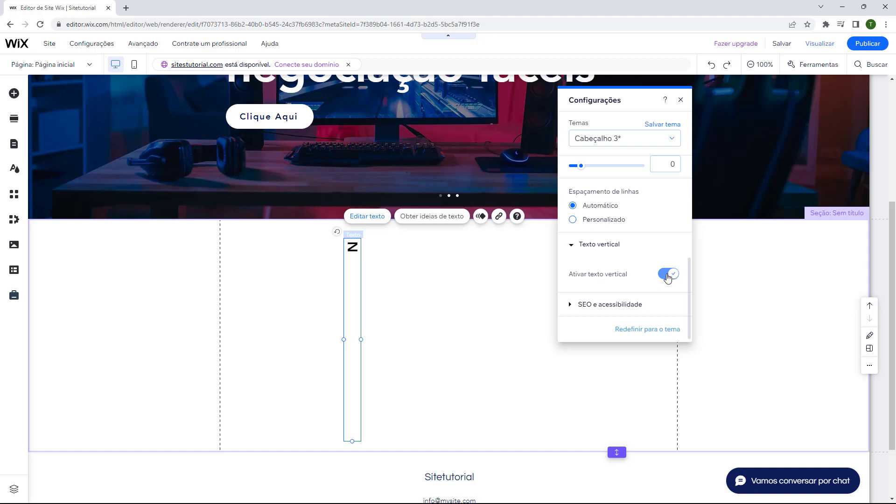
pyautogui.click(575, 266)
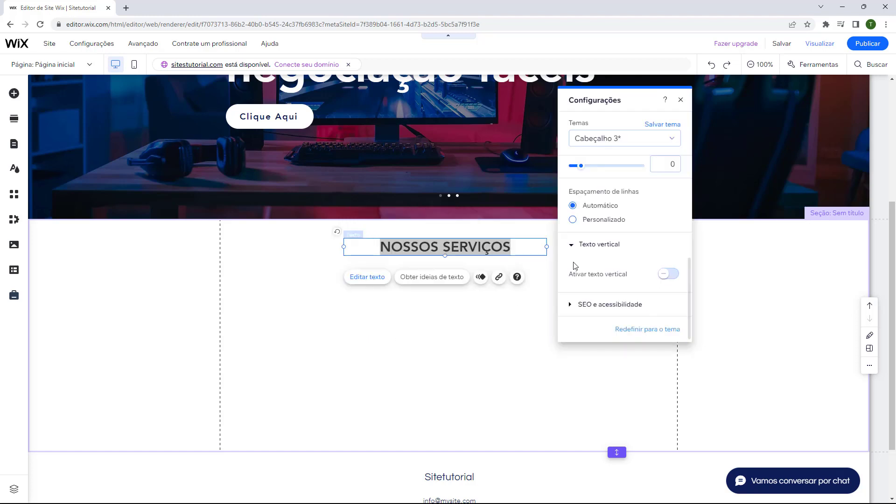
# Step: Try the h6 HTML tag on the heading, set it back to h3, and finish editing the text
pyautogui.click(569, 307)
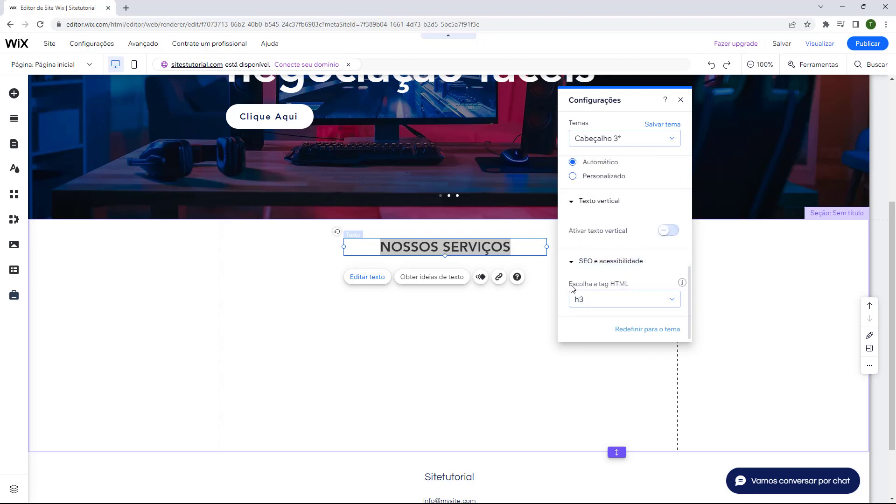
pyautogui.click(583, 300)
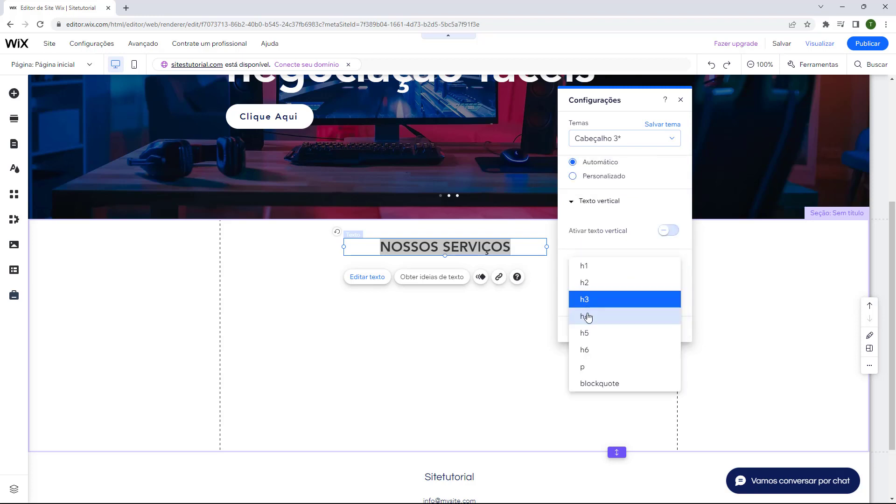
pyautogui.click(588, 313)
pyautogui.click(589, 311)
pyautogui.click(586, 332)
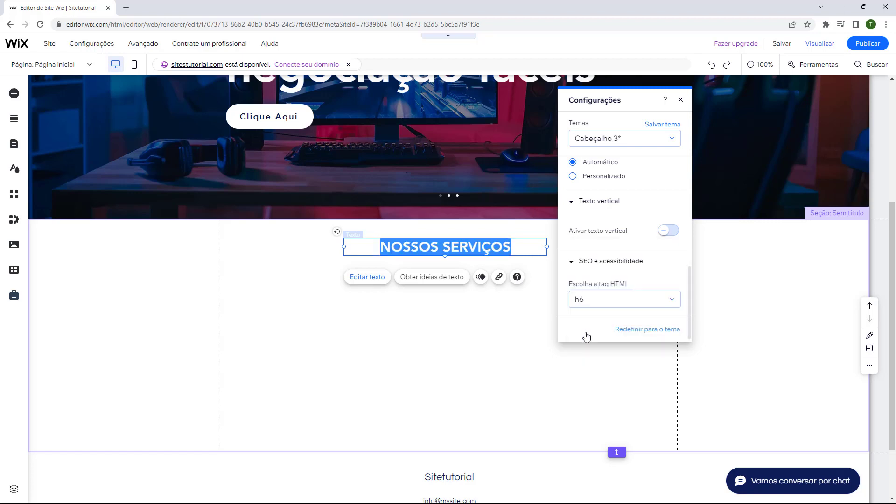
pyautogui.click(586, 307)
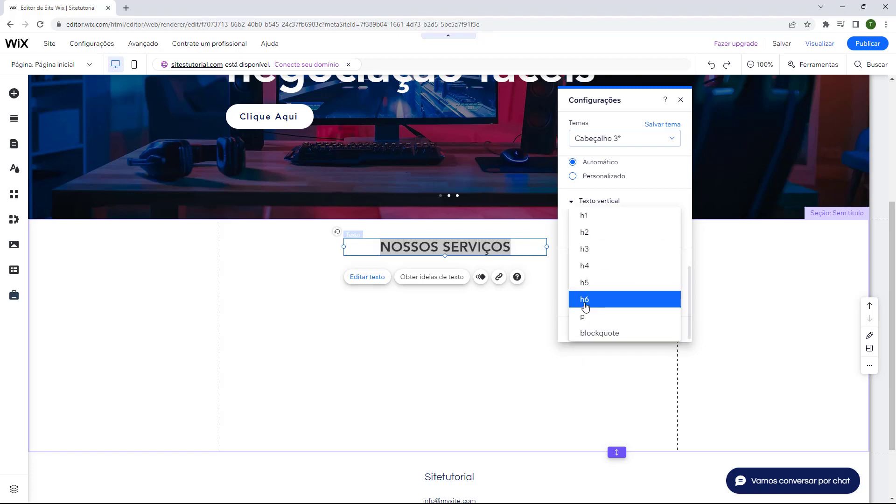
pyautogui.click(589, 248)
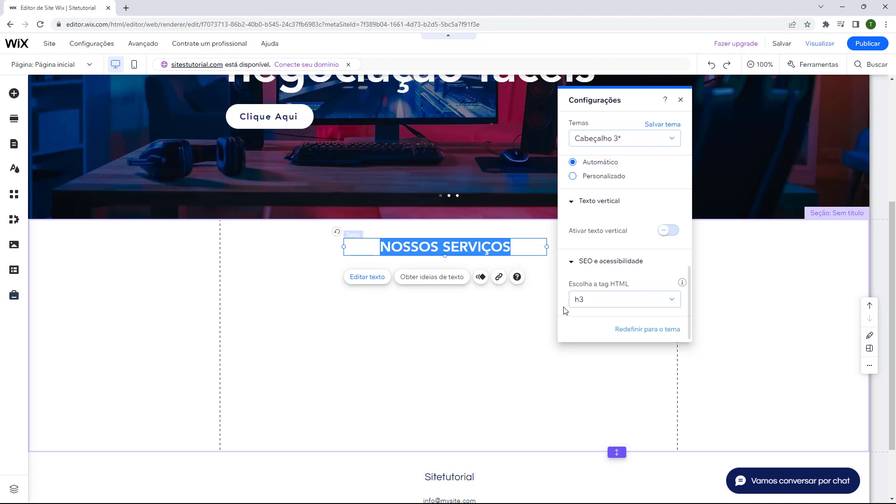
pyautogui.click(579, 299)
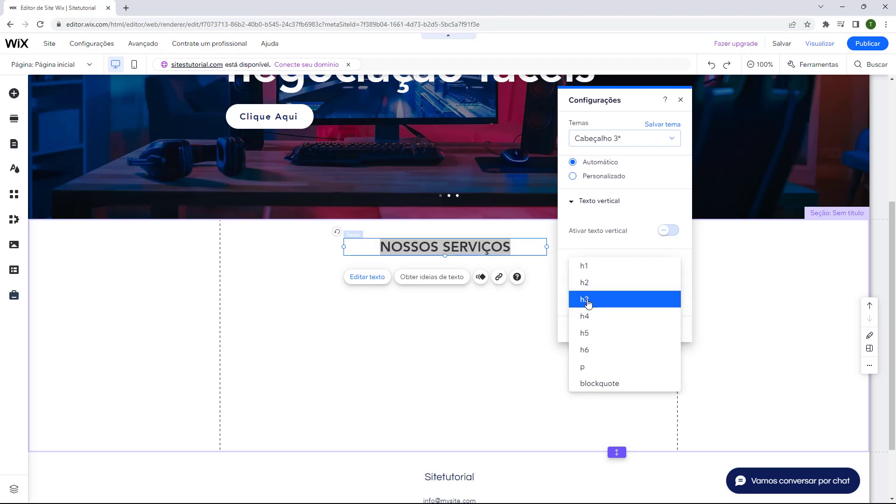
pyautogui.click(586, 304)
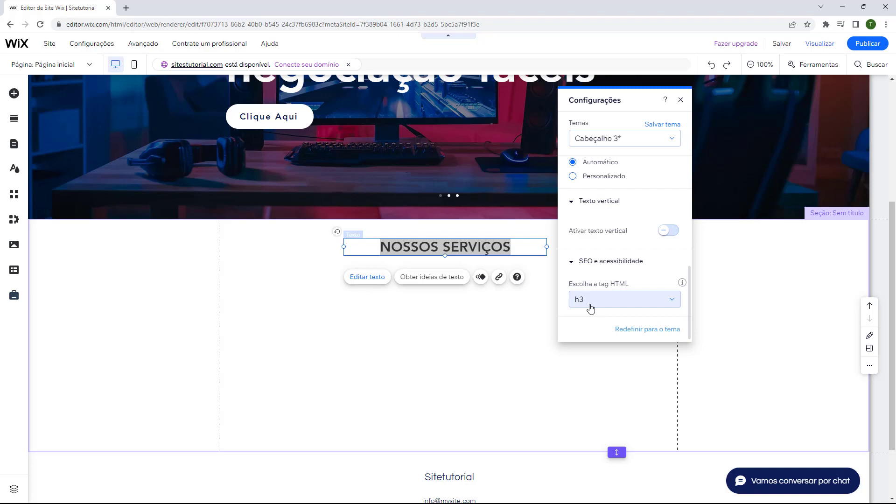
pyautogui.scroll(5, 591, 307)
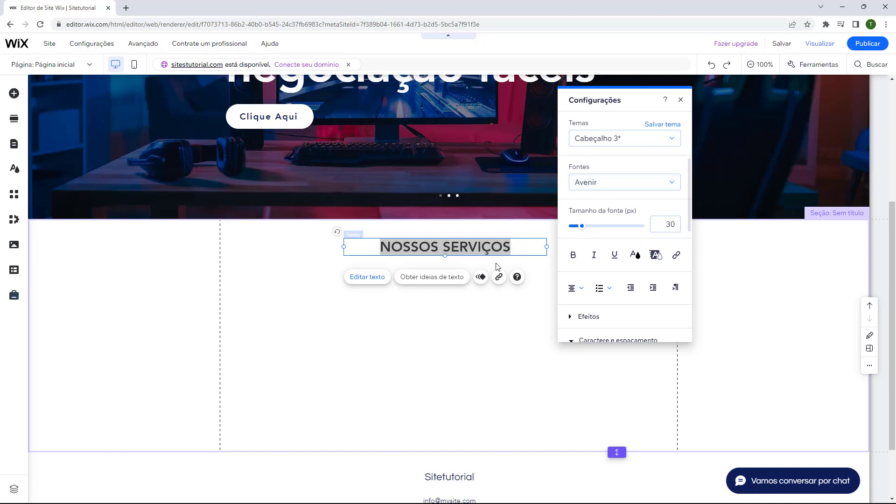
pyautogui.press('Escape')
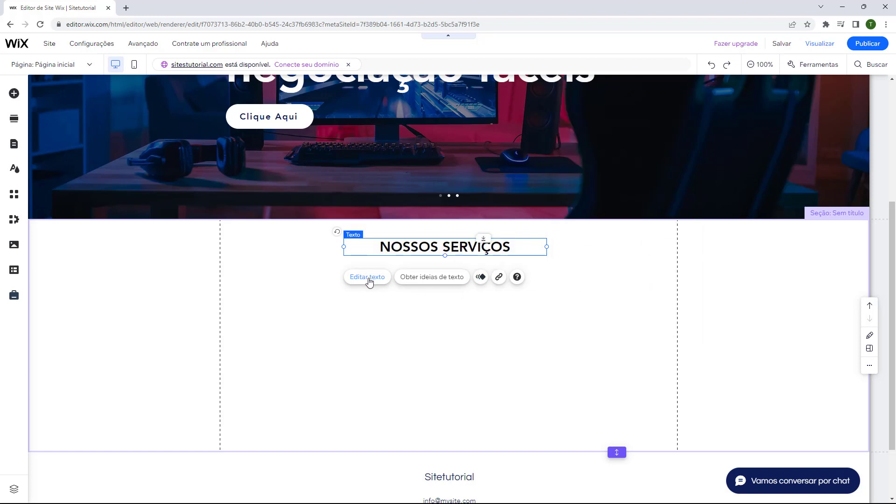
# Step: Generate text ideas for the heading with site type "Empresa de tecnologia" and topic "Bem-vindo"
pyautogui.click(421, 280)
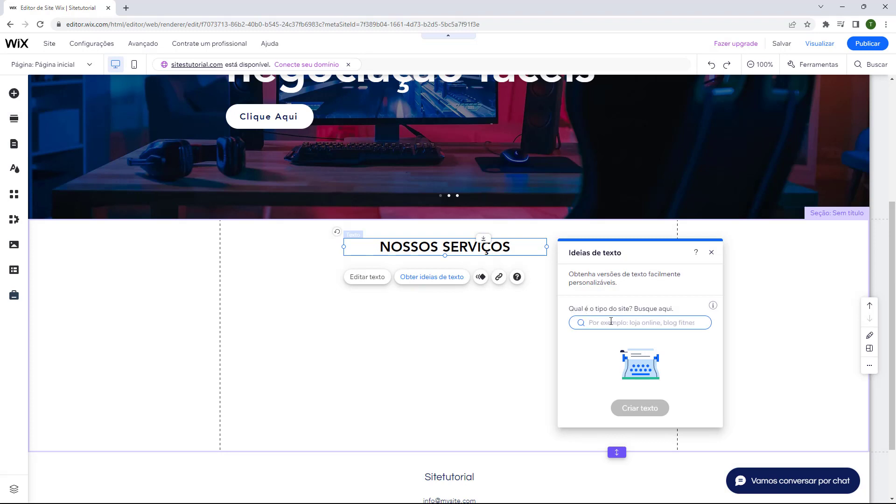
pyautogui.write('empresa de tecnol')
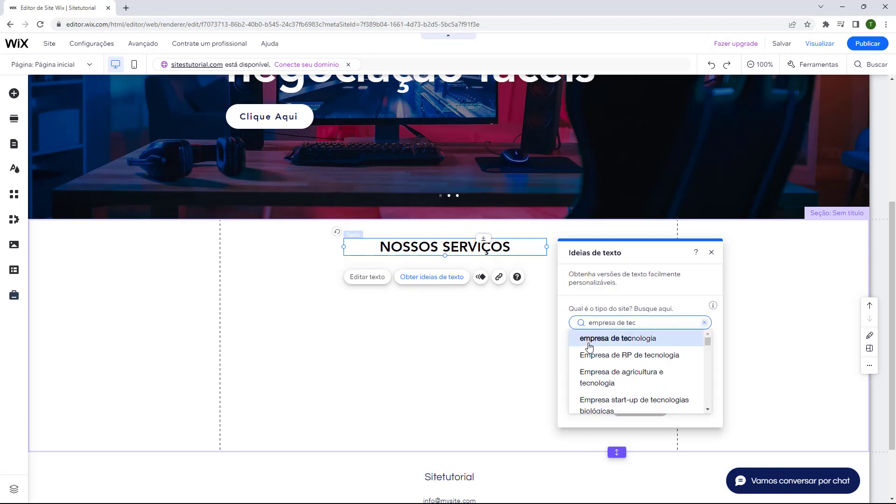
pyautogui.click(589, 342)
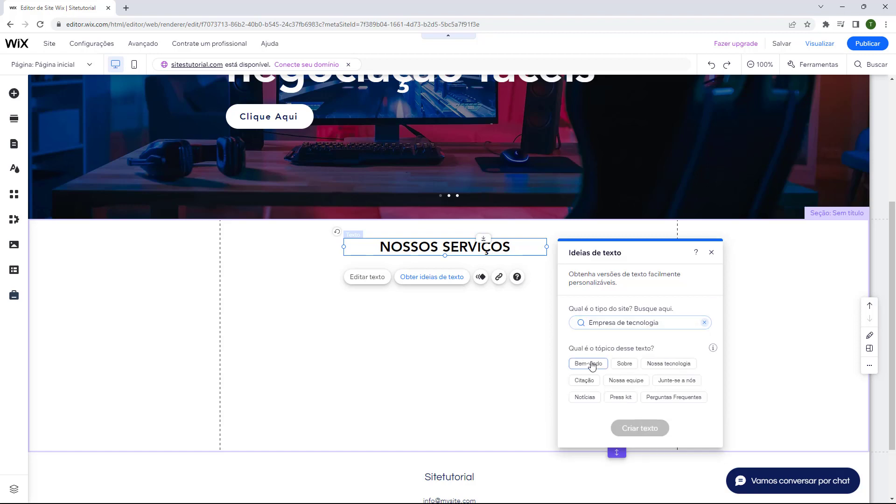
pyautogui.click(588, 364)
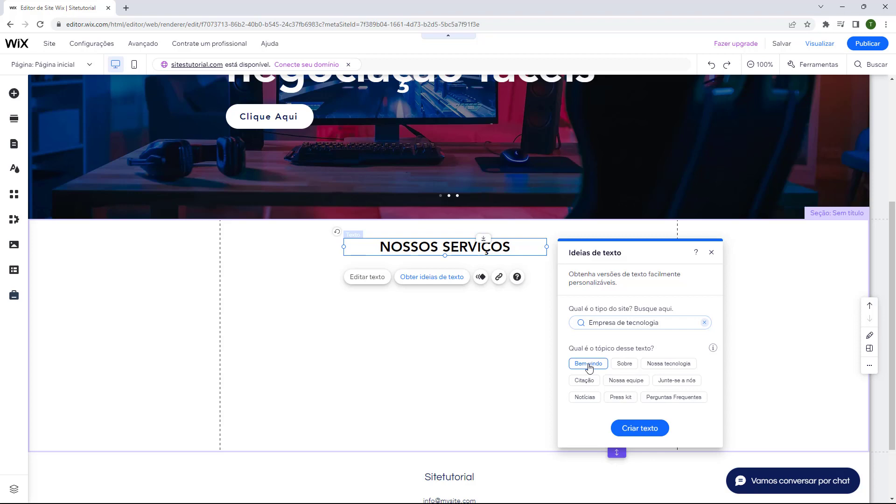
pyautogui.click(639, 428)
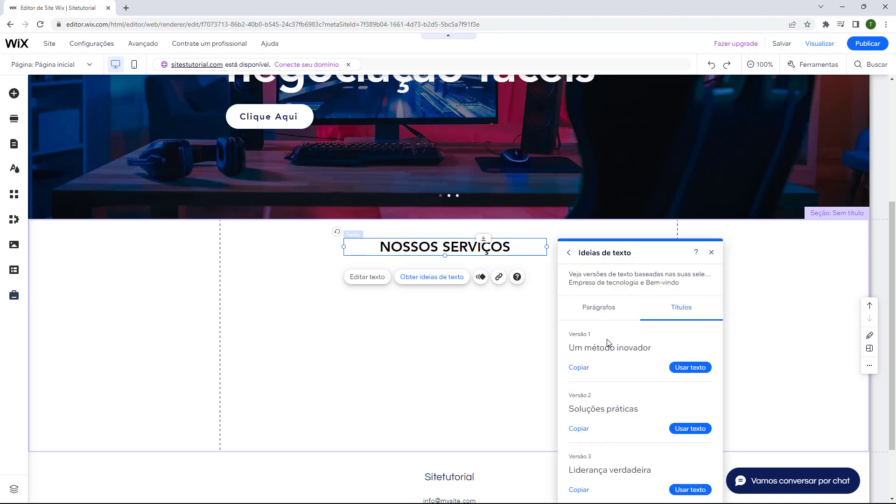
# Step: Browse the suggested paragraph versions among the generated text ideas
pyautogui.click(603, 309)
pyautogui.scroll(-3, 596, 372)
pyautogui.scroll(-2, 598, 371)
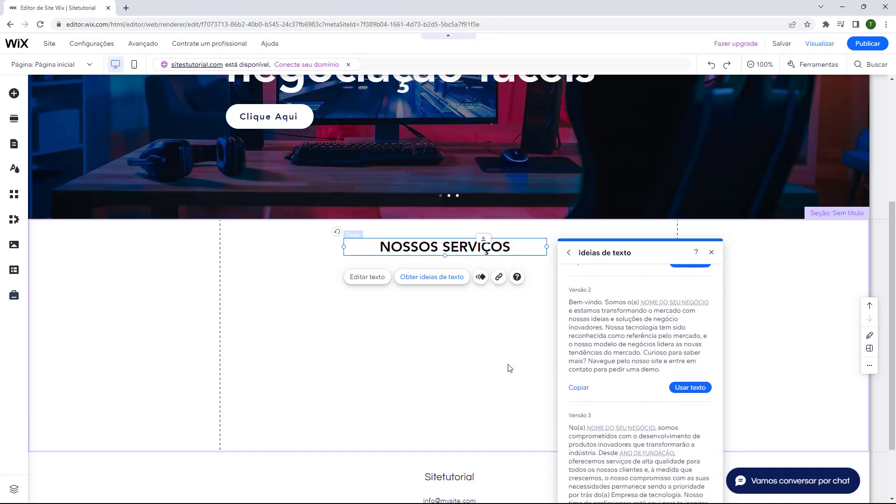
# Step: Leave the text ideas and look through the animation effects available for the NOSSOS SERVIÇOS heading
pyautogui.click(710, 252)
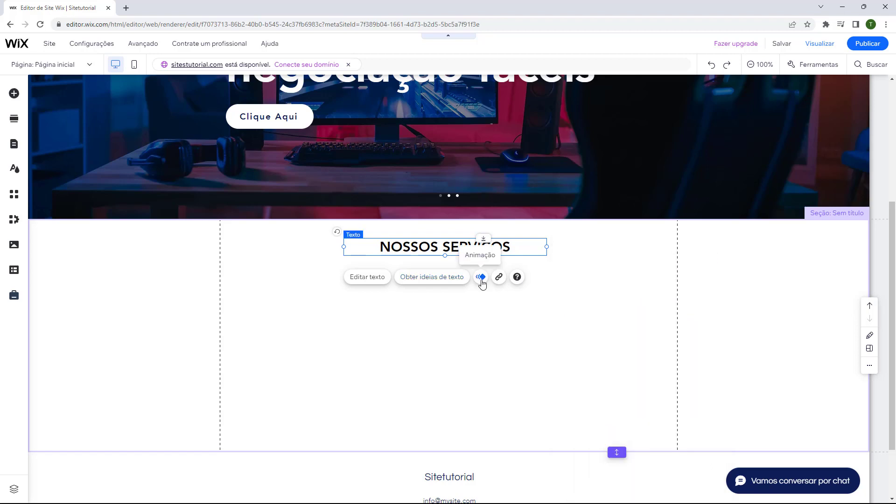
pyautogui.click(481, 280)
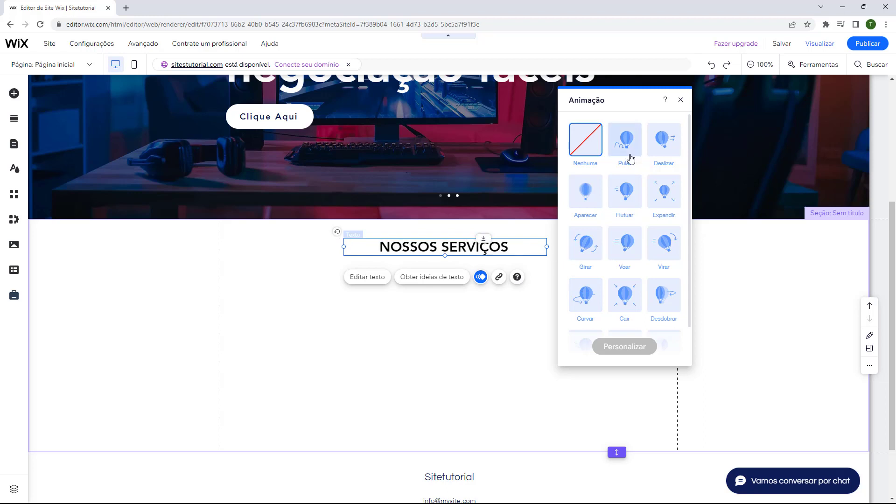
pyautogui.scroll(-1, 637, 205)
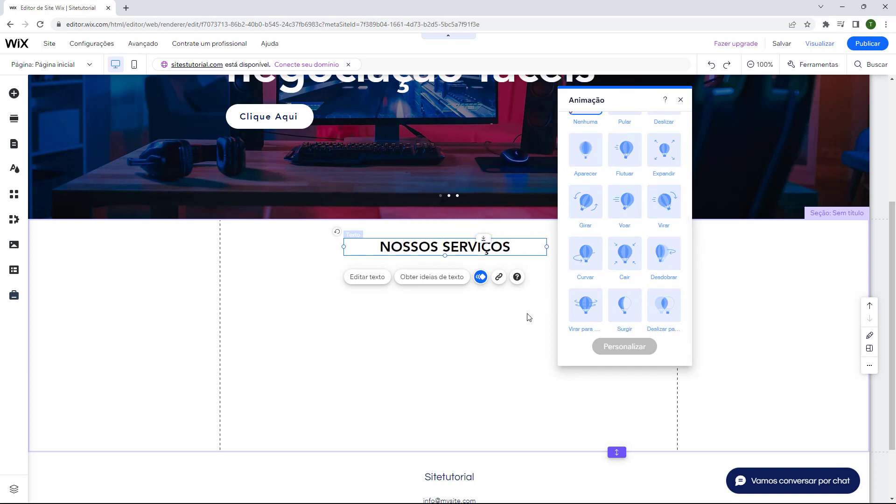
pyautogui.click(539, 312)
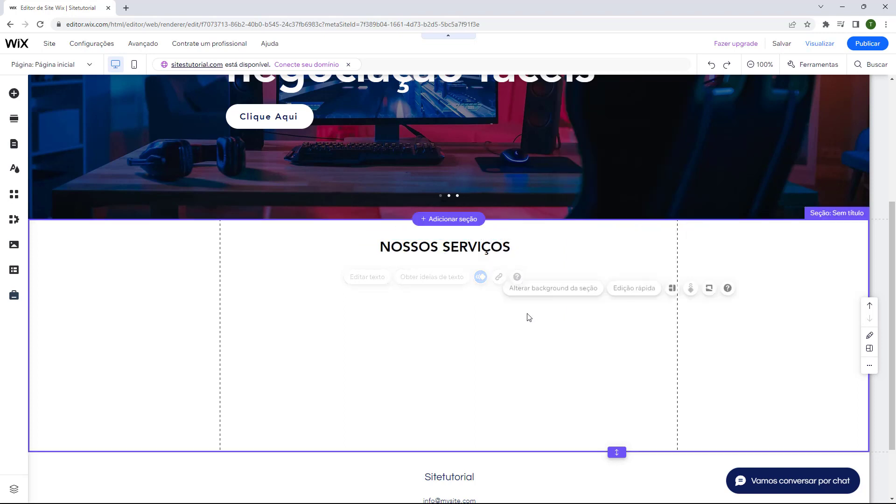
# Step: Centre the NOSSOS SERVIÇOS heading horizontally in the section and shift it slightly upward
pyautogui.click(411, 253)
pyautogui.click(414, 280)
pyautogui.click(425, 246)
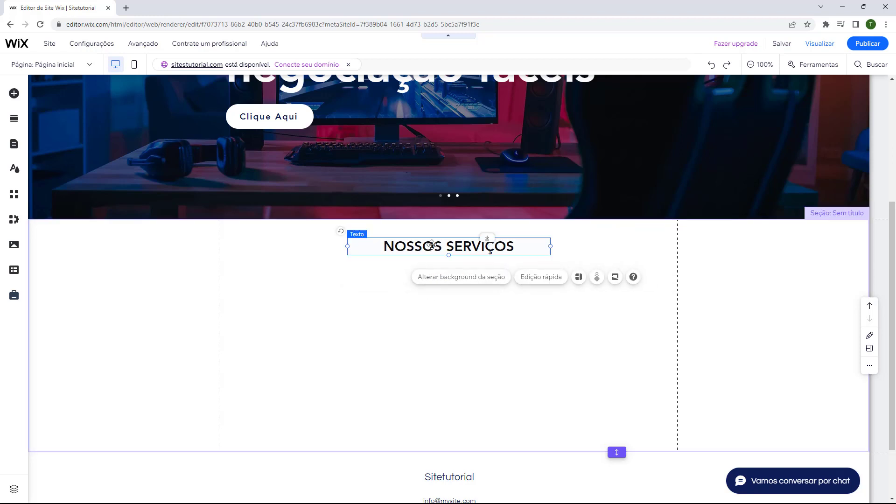
pyautogui.moveTo(426, 245); pyautogui.dragTo(426, 243)
# Step: Reduce the NOSSOS SERVIÇOS font size and move the heading up to about x 273, y 781, keeping it centred
pyautogui.click(379, 275)
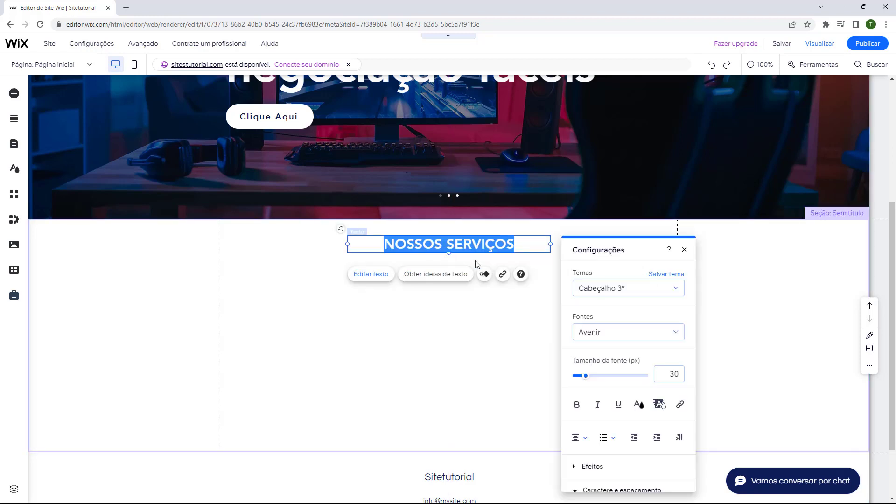
pyautogui.click(584, 377)
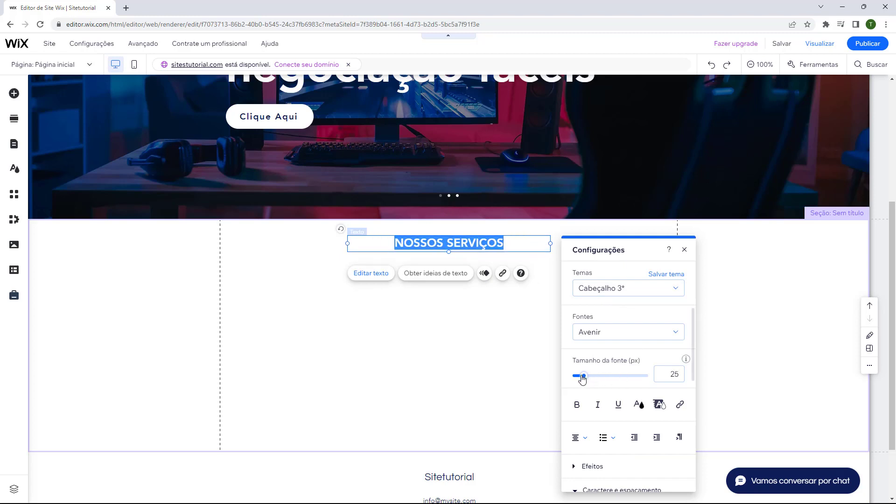
pyautogui.click(666, 376)
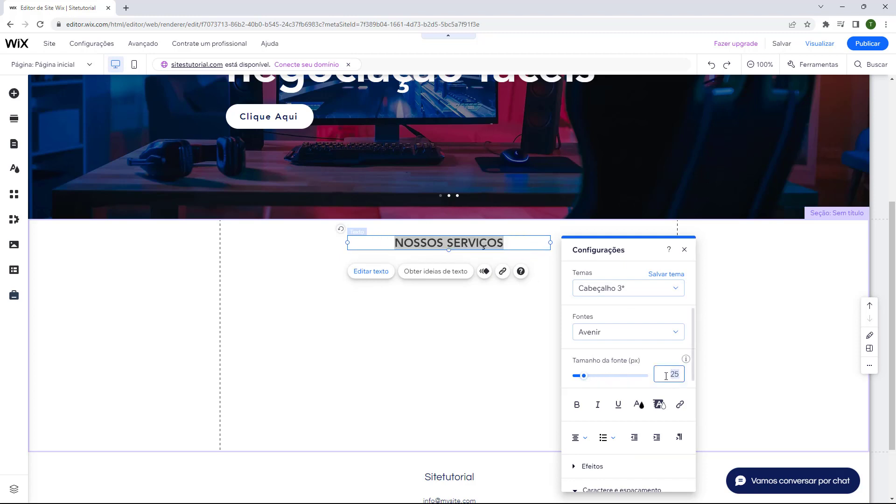
pyautogui.click(451, 345)
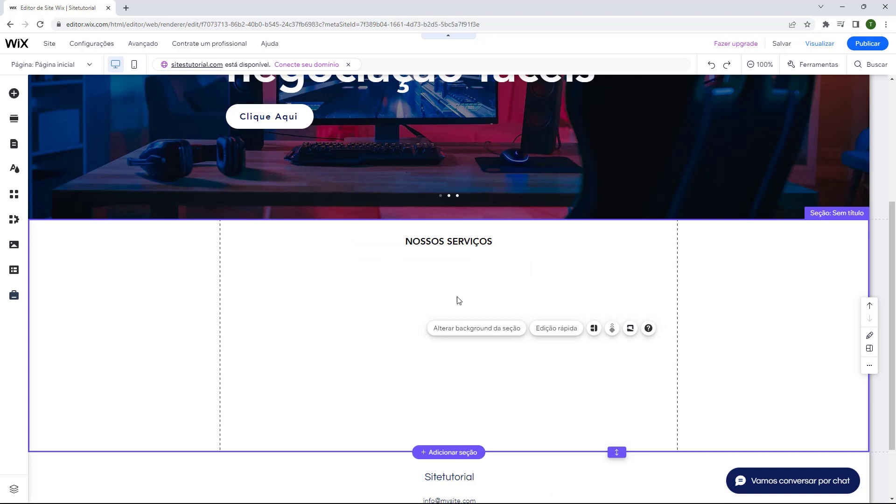
pyautogui.click(466, 246)
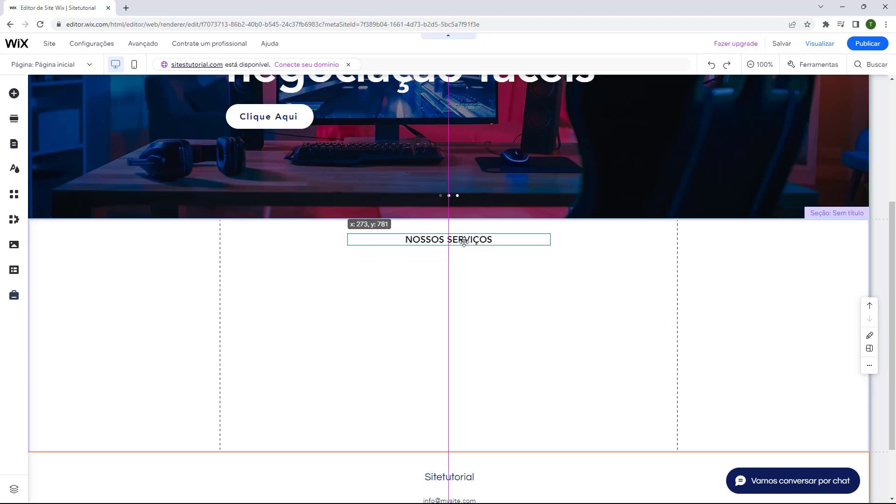
pyautogui.click(444, 294)
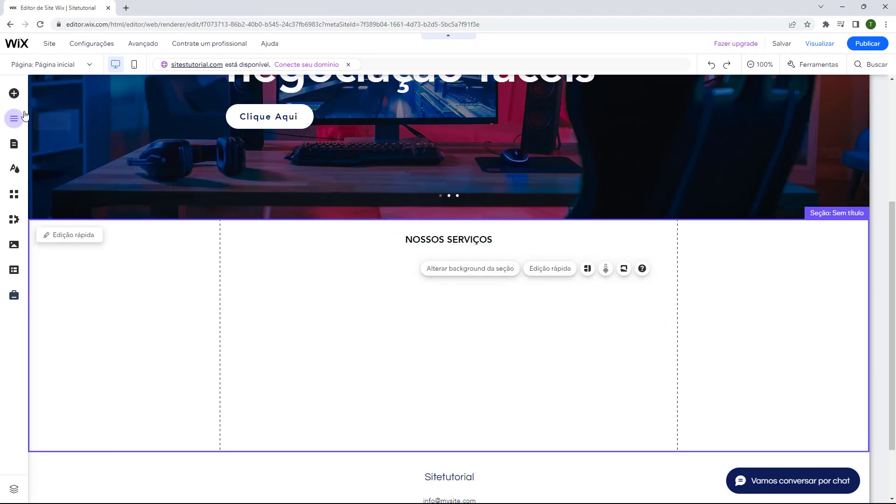
# Step: Add a Cabeçalho 3 text element to the section and place it just below the NOSSOS SERVIÇOS heading
pyautogui.click(15, 94)
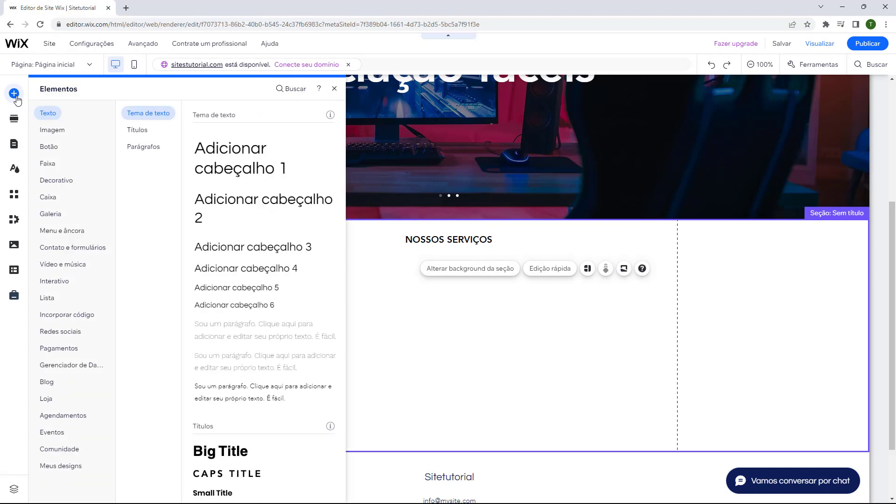
pyautogui.click(223, 252)
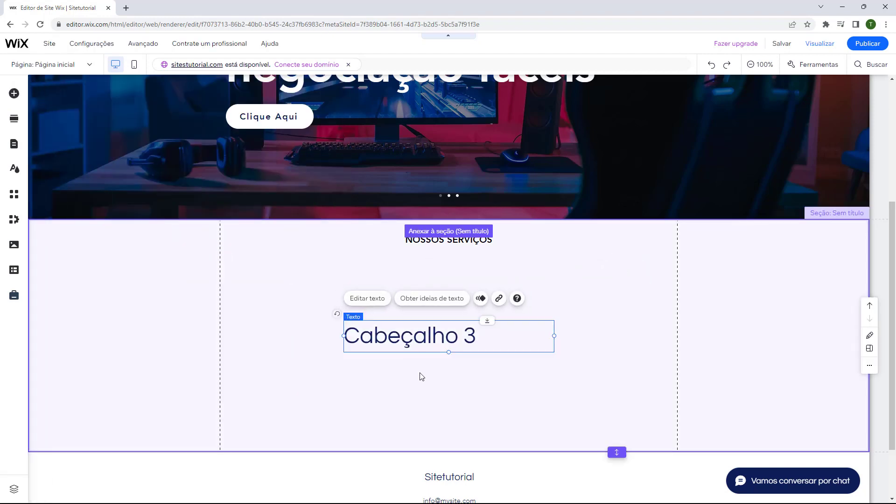
pyautogui.click(376, 335)
pyautogui.moveTo(376, 335); pyautogui.dragTo(369, 293)
# Step: Replace the new heading's text with "Entregamos o melhor serviço" and move it slightly upward
pyautogui.doubleClick(368, 293)
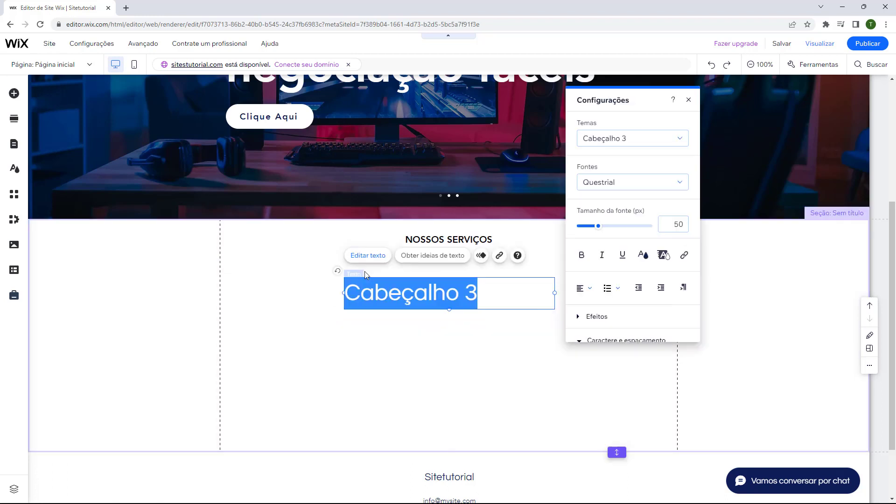
pyautogui.tripleClick(368, 295)
pyautogui.write('Entregamos o melhor serviço')
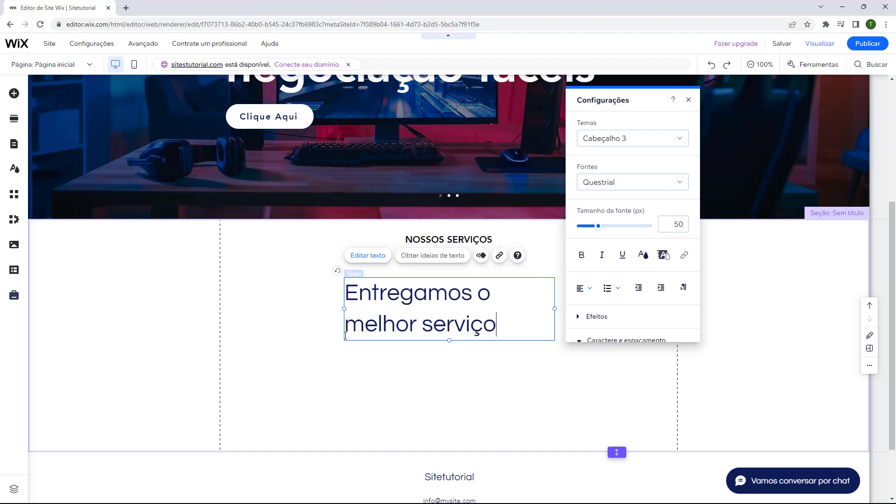
pyautogui.click(350, 346)
pyautogui.click(397, 299)
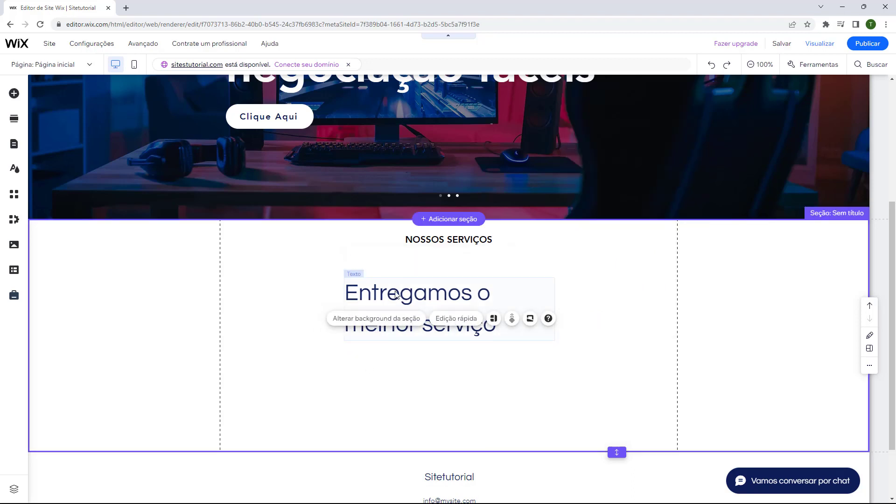
pyautogui.moveTo(395, 290); pyautogui.dragTo(395, 281)
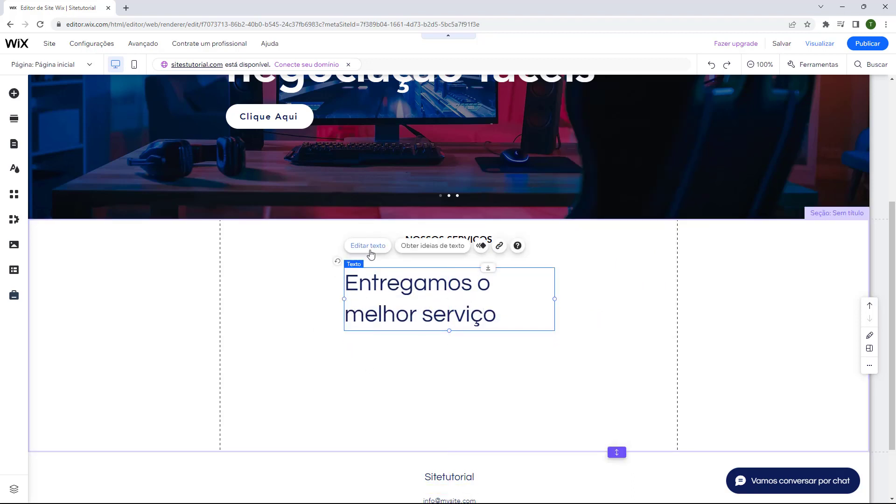
# Step: Apply the Cabeçalho 4 text theme to "Entregamos o melhor serviço" and widen its box to fit one line
pyautogui.click(368, 246)
pyautogui.click(609, 144)
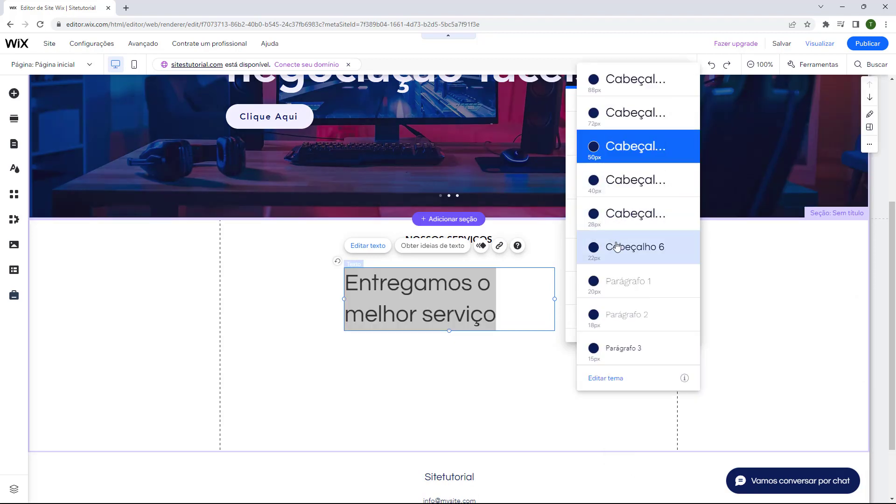
pyautogui.click(607, 145)
pyautogui.click(606, 144)
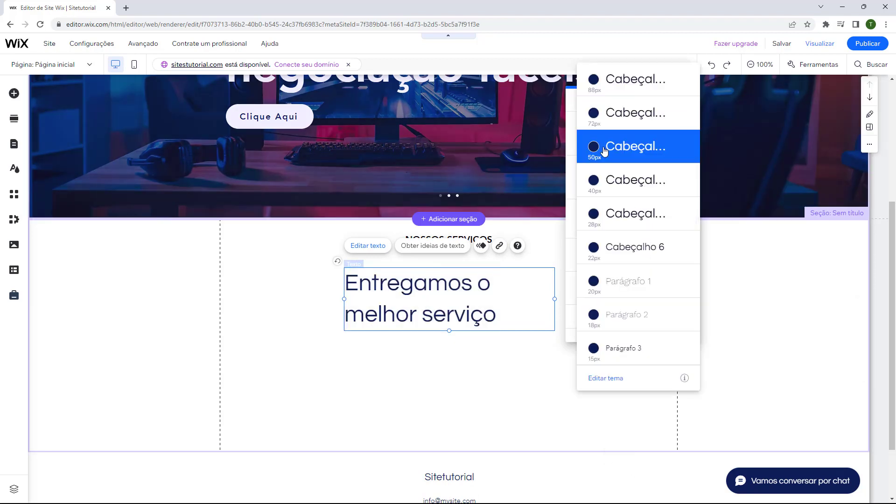
pyautogui.click(606, 181)
pyautogui.click(519, 356)
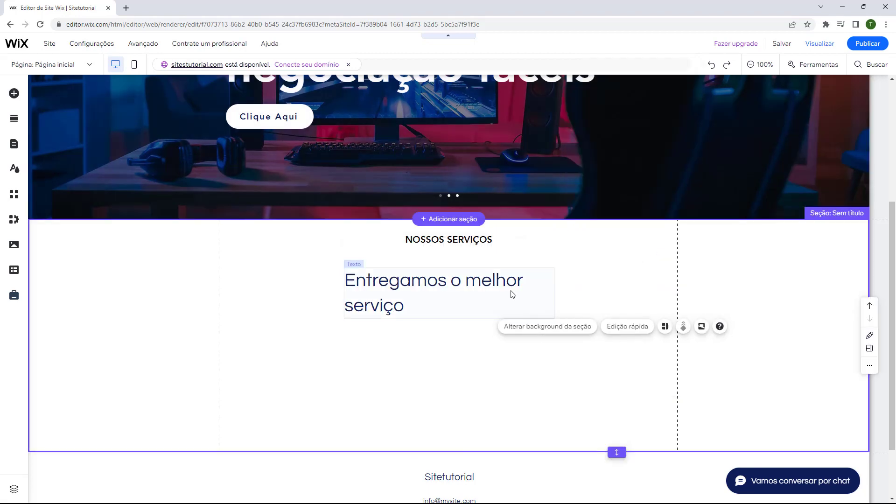
pyautogui.click(549, 295)
pyautogui.moveTo(554, 292); pyautogui.dragTo(602, 292)
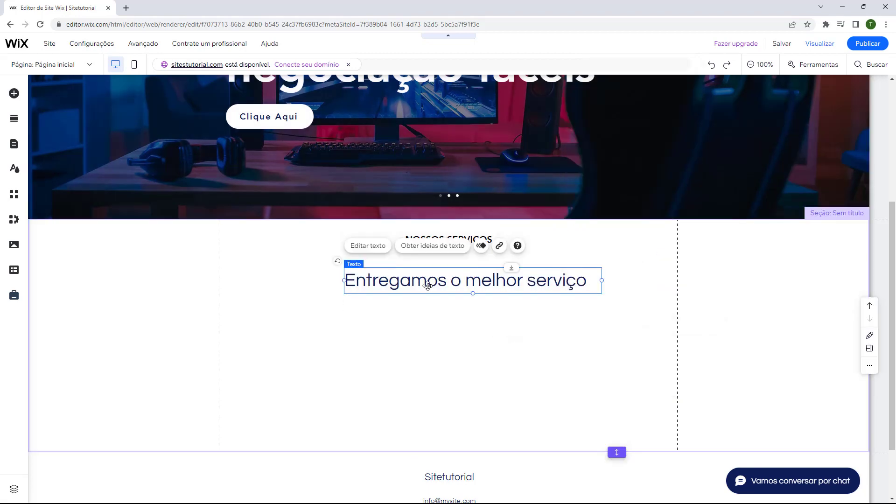
# Step: Set the new heading's font to Avenir, capitalise it as "Entregamos o Melhor Serviço", and centre-align the text
pyautogui.click(367, 245)
pyautogui.click(696, 182)
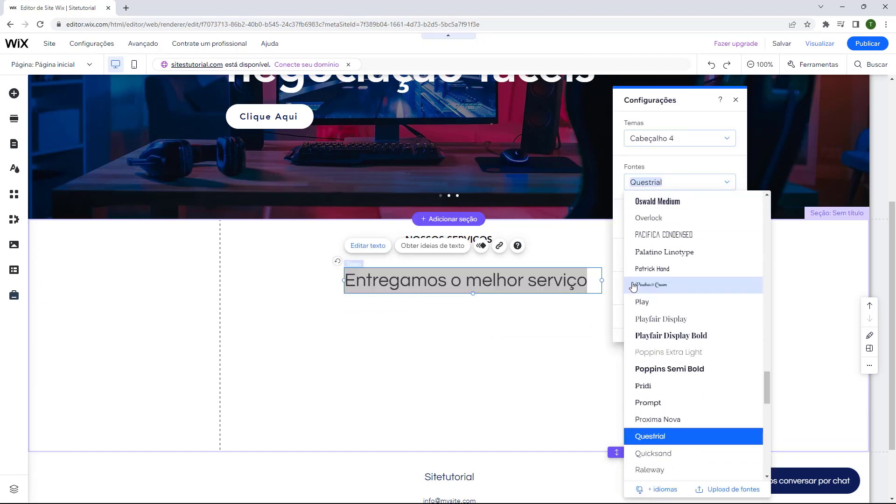
pyautogui.scroll(20, 633, 286)
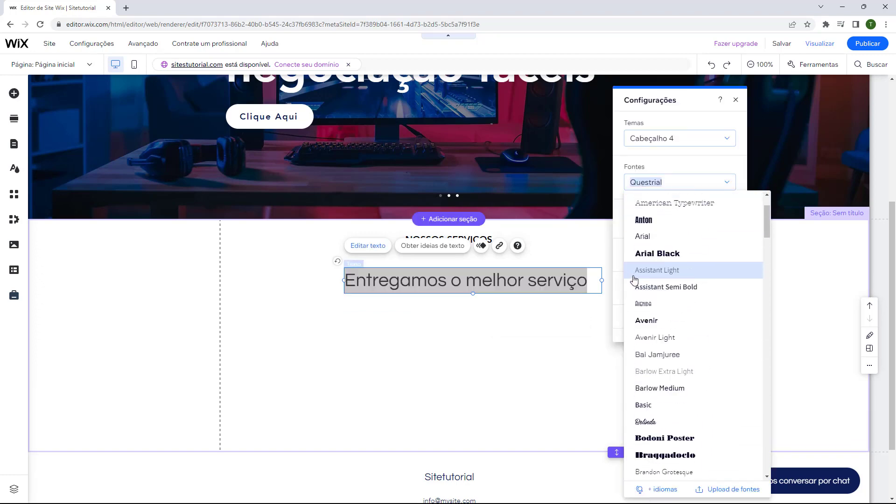
pyautogui.click(635, 320)
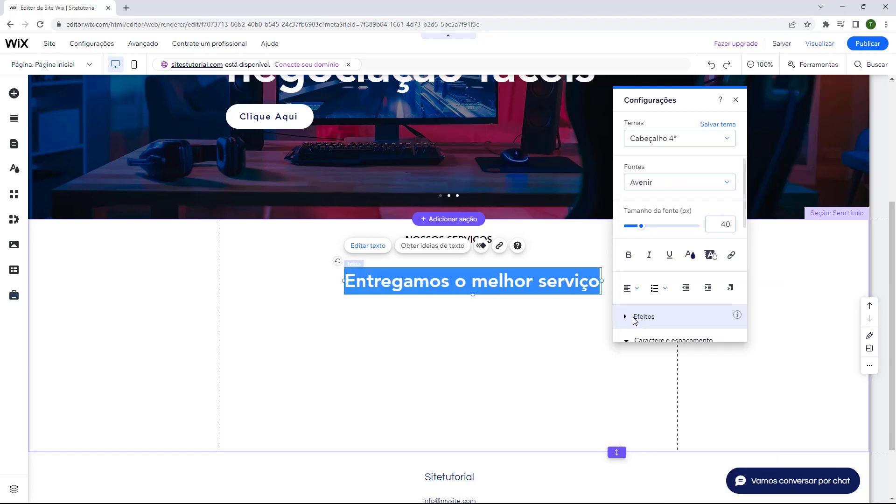
pyautogui.click(650, 287)
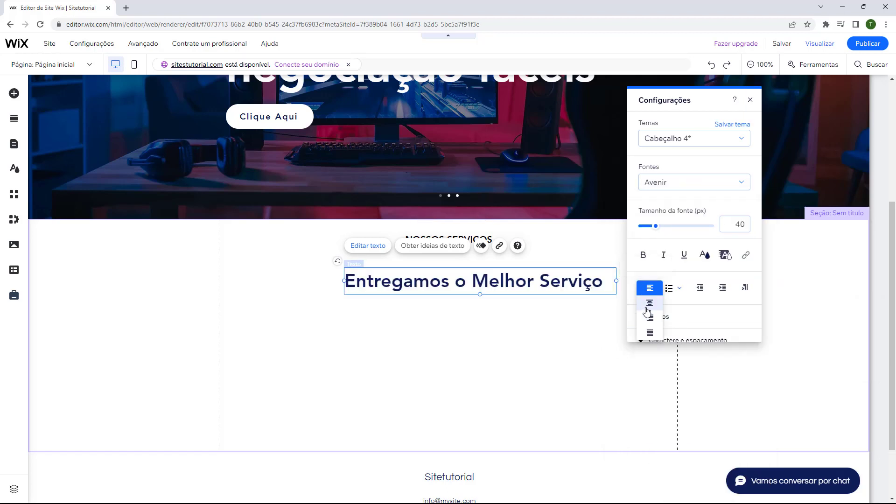
pyautogui.click(649, 303)
pyautogui.click(569, 308)
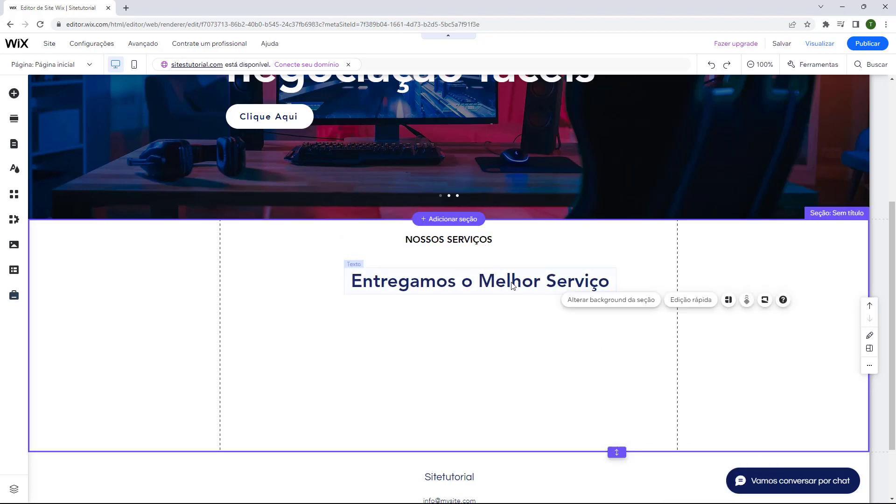
# Step: Centre the "Entregamos o Melhor Serviço" text in the section, directly beneath the NOSSOS SERVIÇOS heading
pyautogui.moveTo(511, 282); pyautogui.dragTo(478, 266)
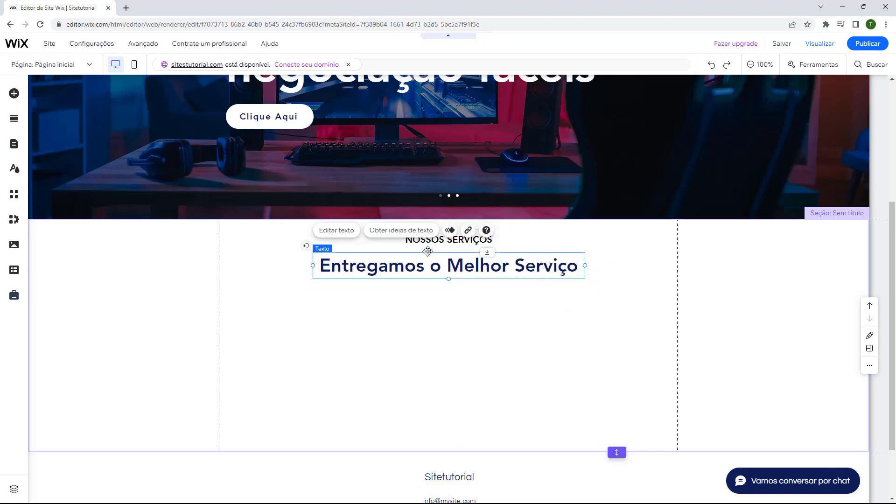
pyautogui.click(364, 241)
pyautogui.click(562, 306)
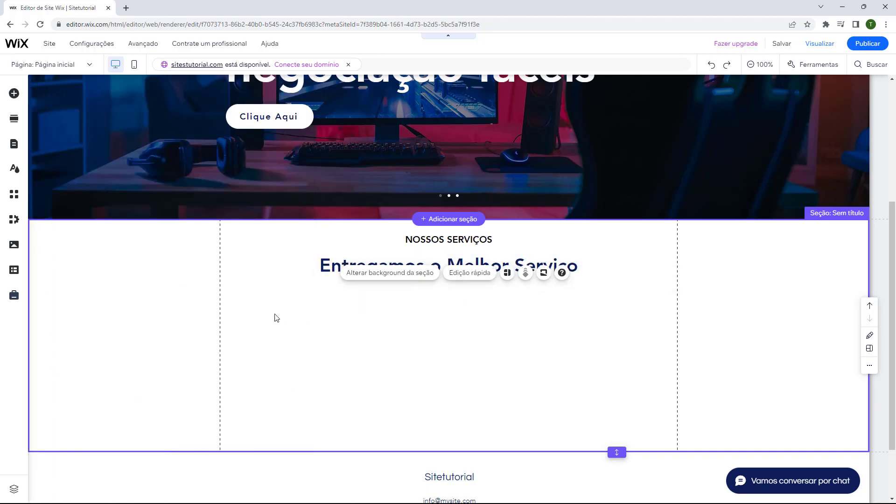
# Step: Add the third solid black horizontal line from the decorative elements to the services section, below the headings
pyautogui.scroll(2, 424, 250)
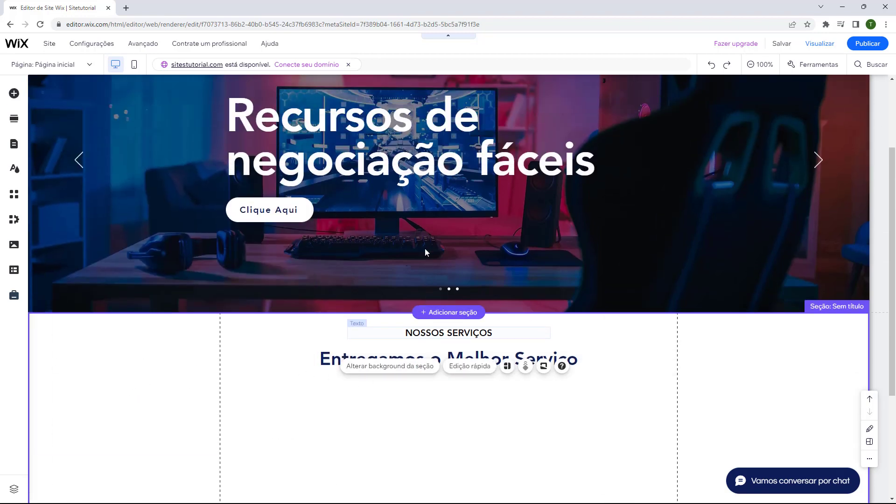
pyautogui.scroll(-2, 432, 270)
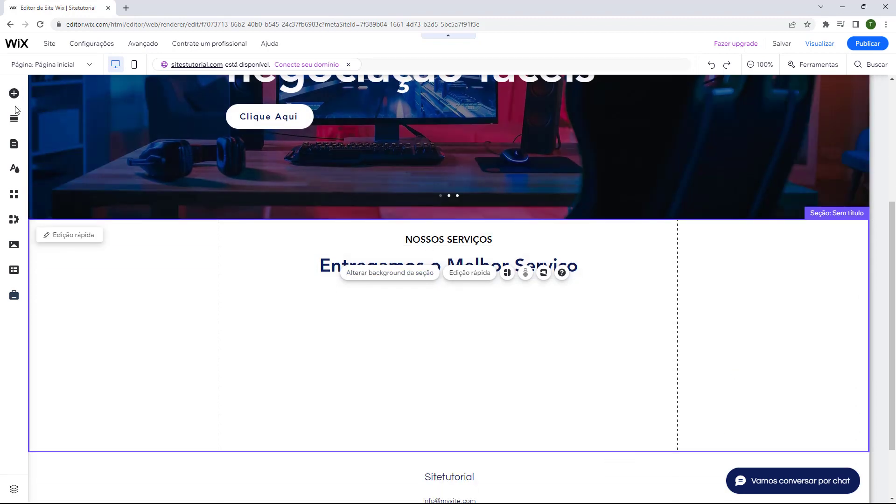
pyautogui.click(13, 95)
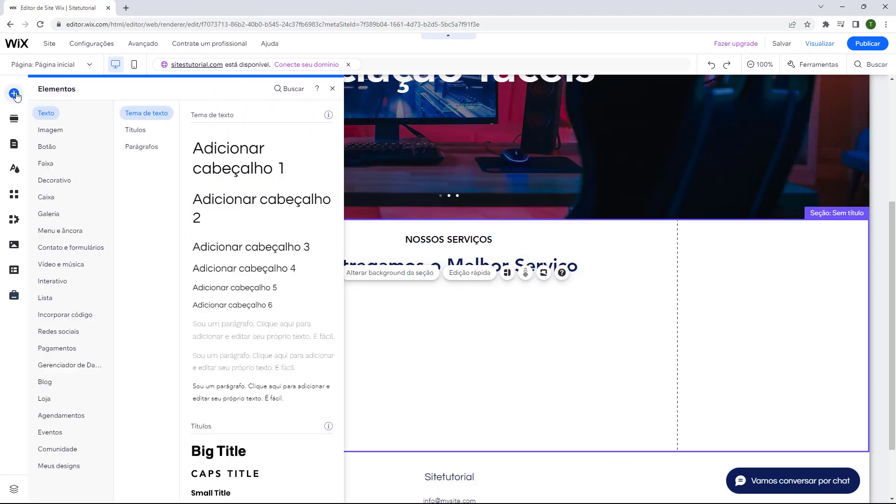
pyautogui.click(57, 185)
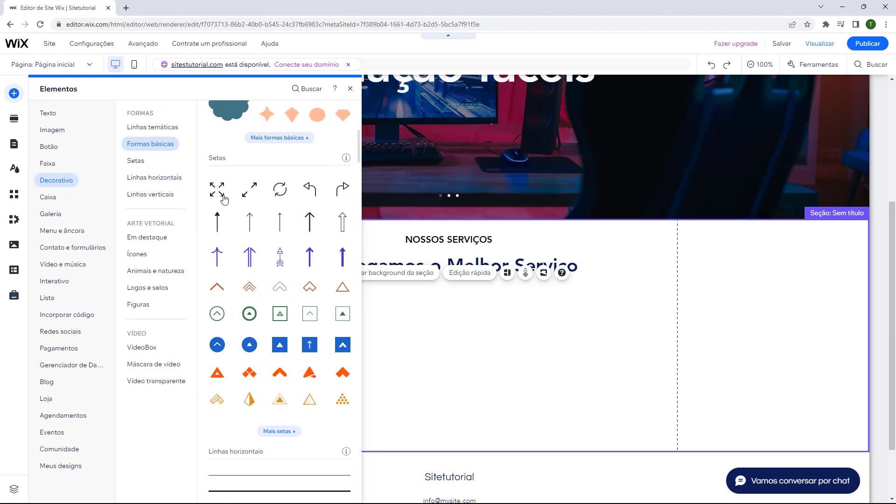
pyautogui.click(145, 146)
pyautogui.click(135, 161)
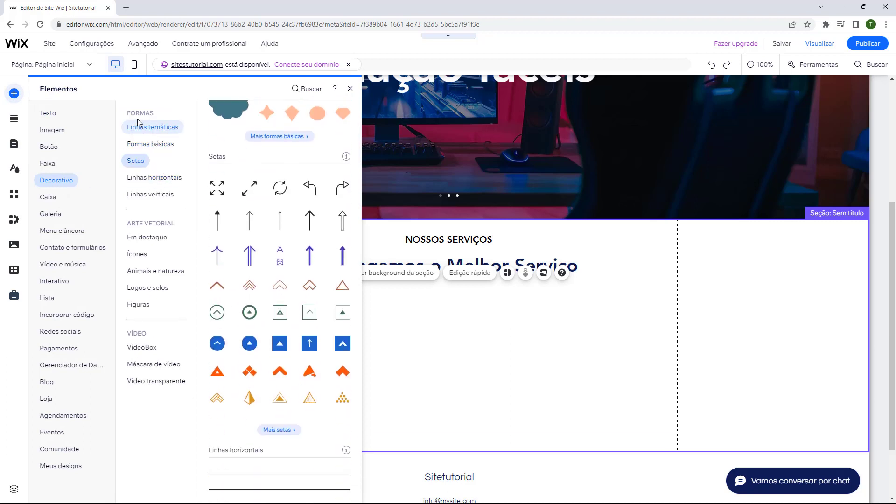
pyautogui.click(138, 127)
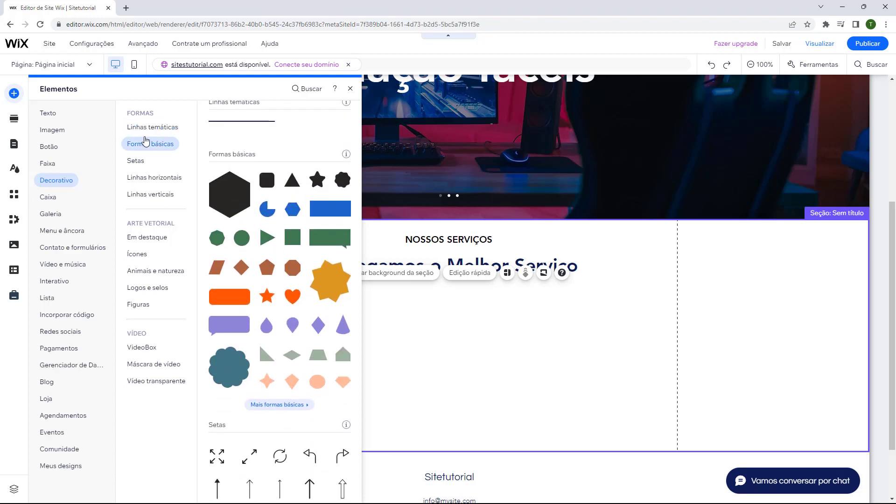
pyautogui.click(143, 143)
pyautogui.click(145, 129)
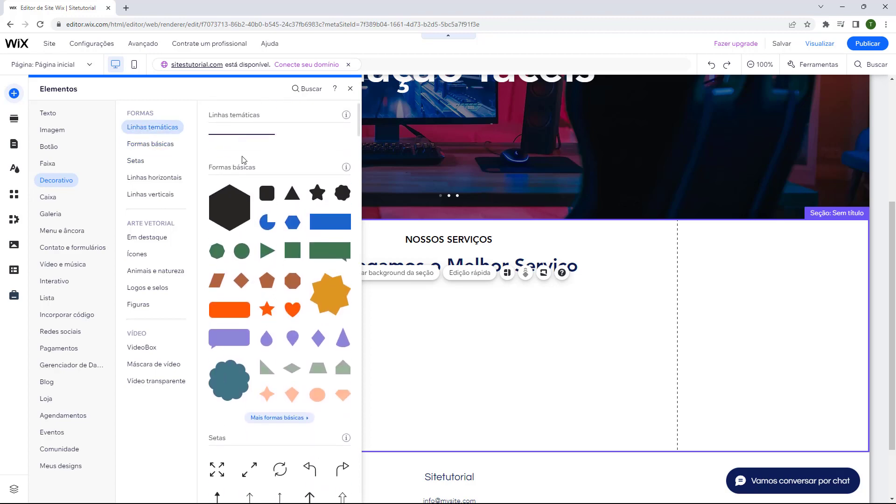
pyautogui.scroll(-10, 243, 159)
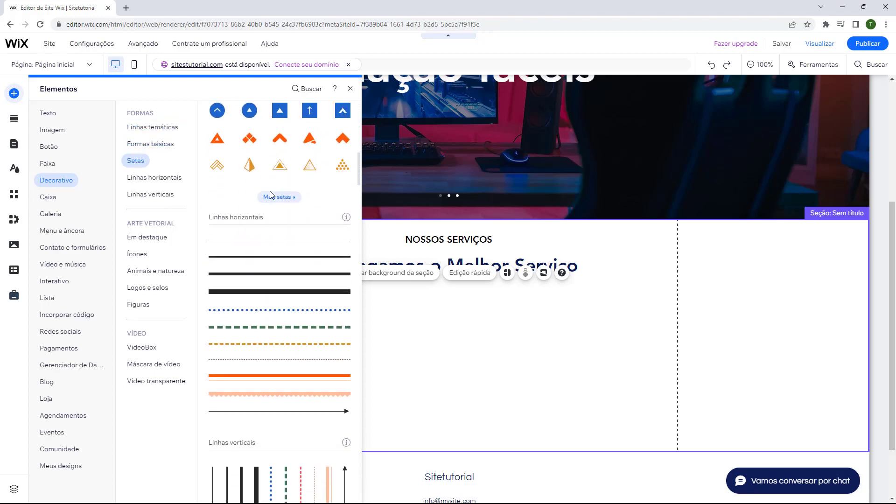
pyautogui.click(156, 176)
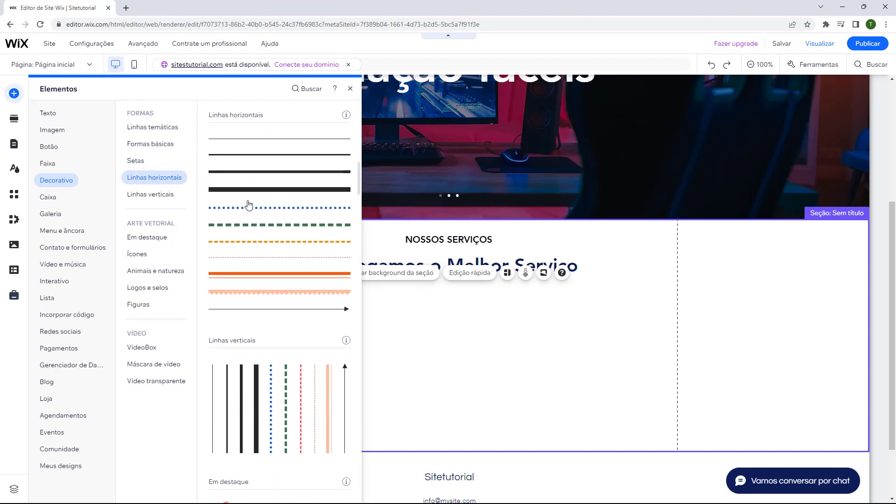
pyautogui.click(251, 174)
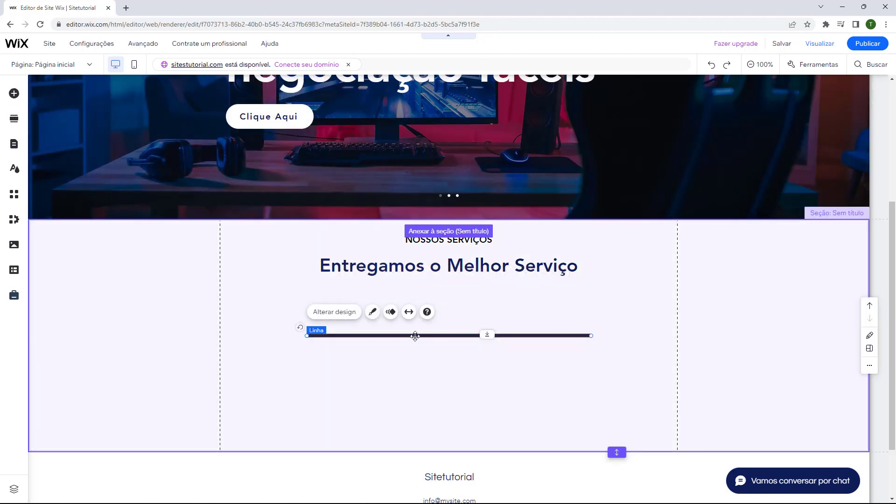
# Step: Customise the line's design by setting its colour to the orange-yellow theme colour
pyautogui.click(373, 312)
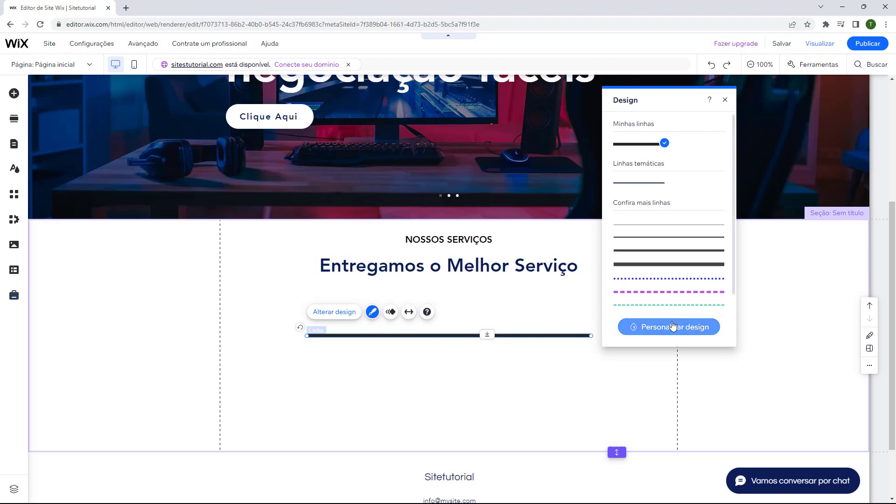
pyautogui.click(655, 327)
pyautogui.click(721, 198)
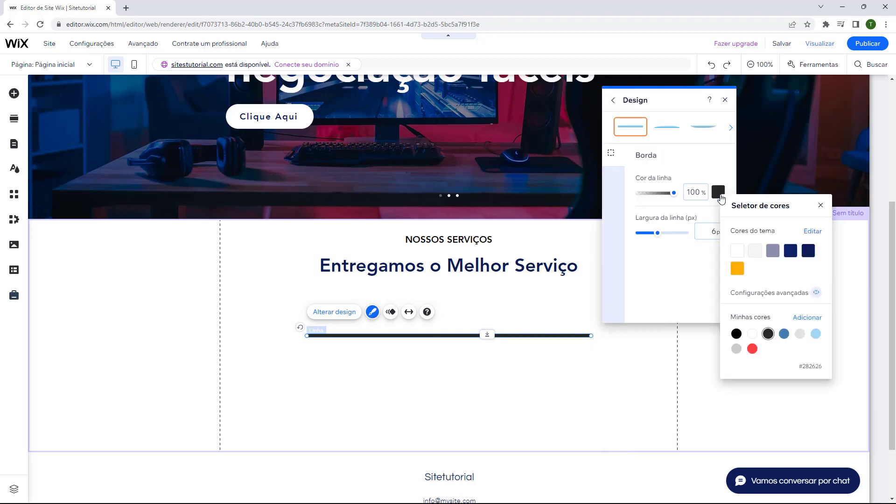
pyautogui.click(736, 268)
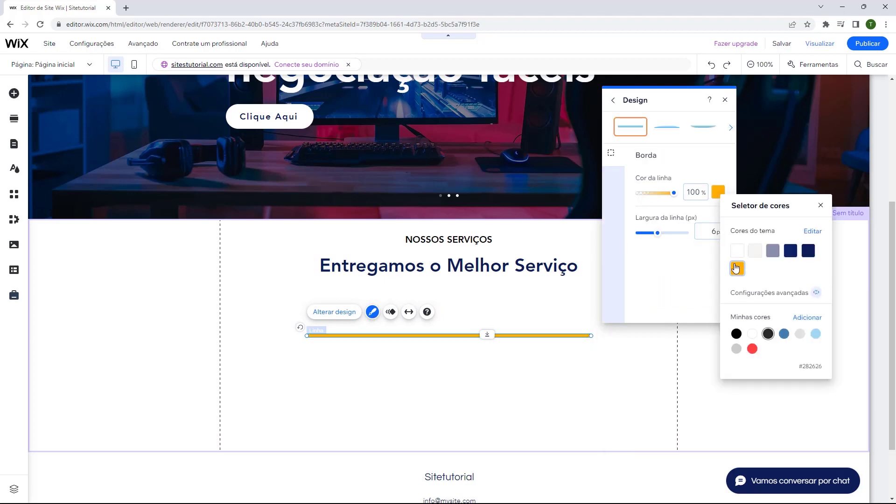
pyautogui.click(546, 380)
pyautogui.click(514, 366)
# Step: Shorten the orange line and place matching lines on both sides of the NOSSOS SERVIÇOS heading, level with the text
pyautogui.moveTo(506, 335); pyautogui.dragTo(505, 248)
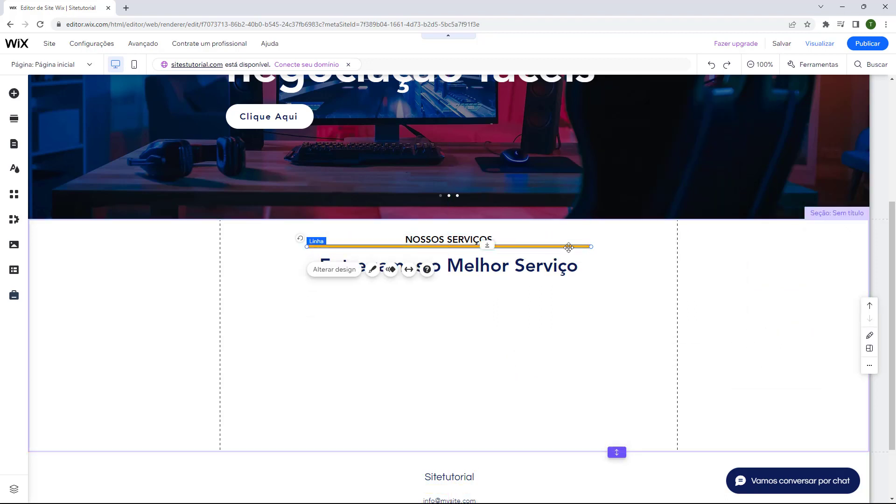
pyautogui.moveTo(591, 251); pyautogui.dragTo(531, 227)
pyautogui.scroll(1, 501, 252)
pyautogui.scroll(-1, 502, 253)
pyautogui.click(501, 291)
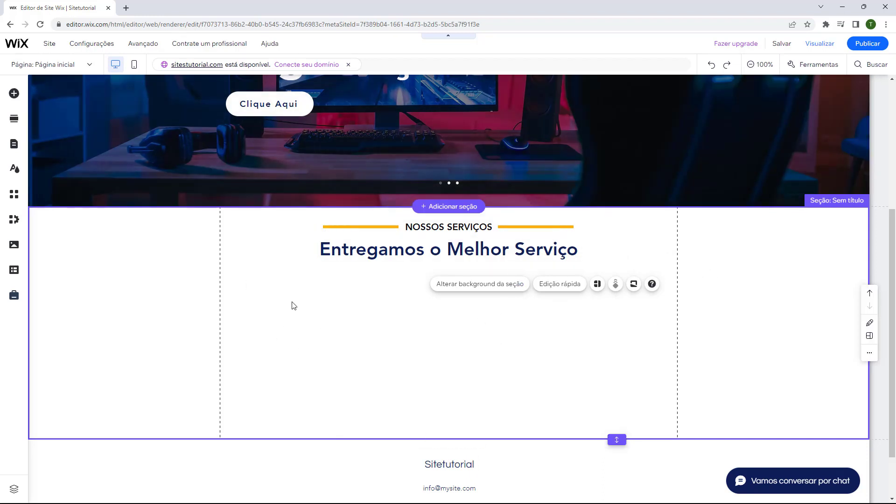
# Step: Publish the site with the latest changes to the home page
pyautogui.scroll(1, 293, 305)
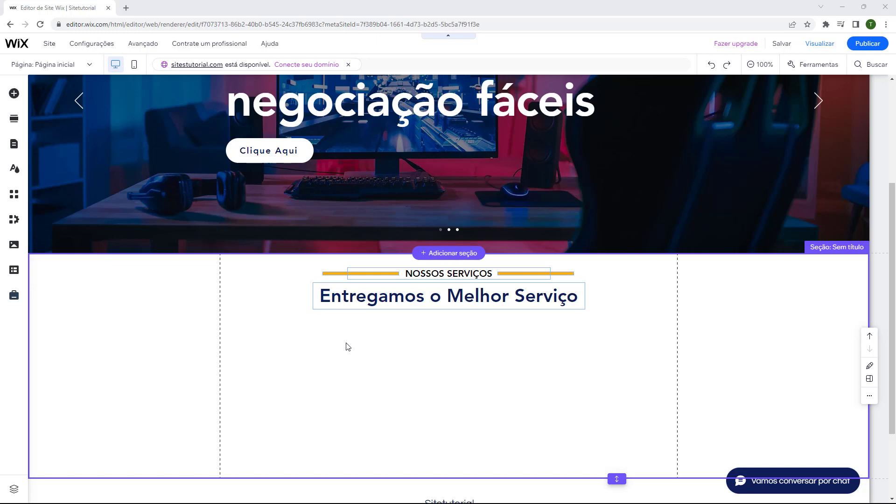
pyautogui.scroll(4, 335, 363)
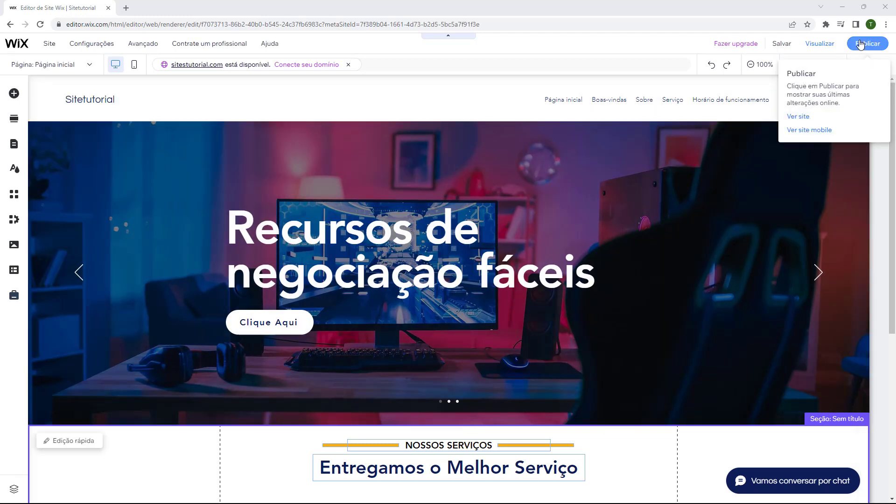
pyautogui.click(861, 44)
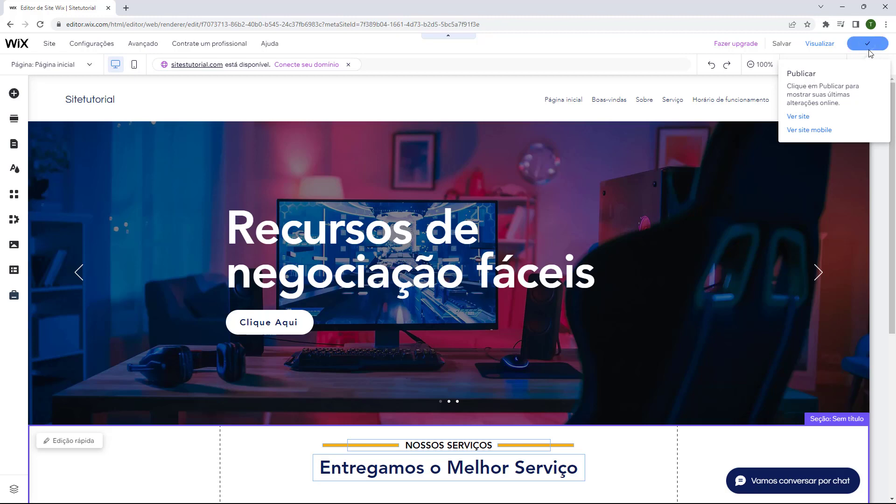
# Step: Open the live site, dismiss the translation prompt, check the services section's headings and lines, and return to the Wix editor
pyautogui.click(798, 116)
pyautogui.scroll(-4, 339, 347)
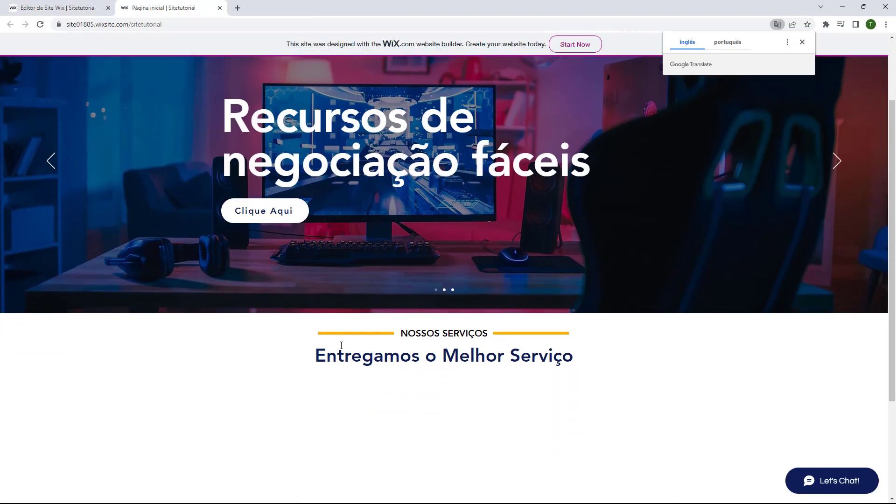
pyautogui.click(802, 43)
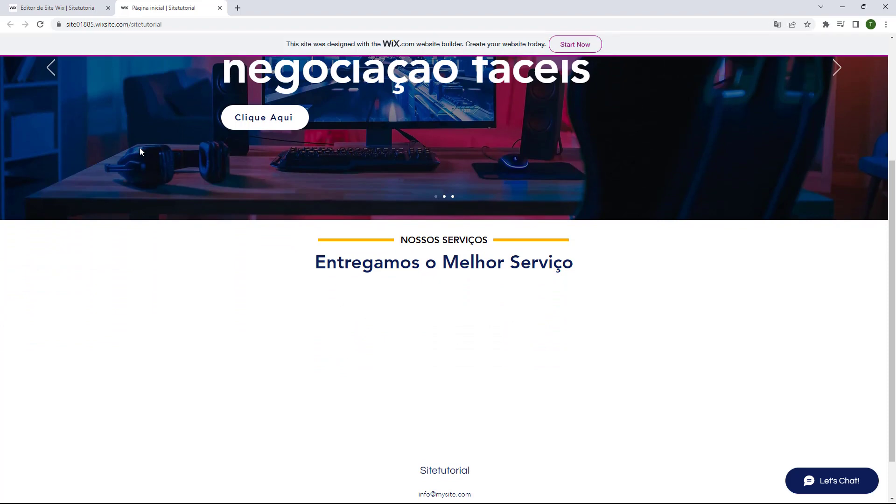
pyautogui.click(62, 8)
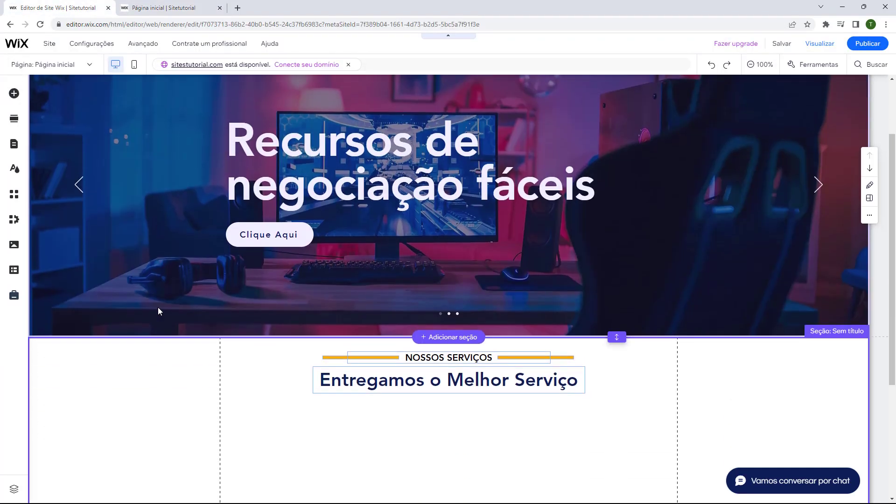
pyautogui.scroll(-1, 159, 311)
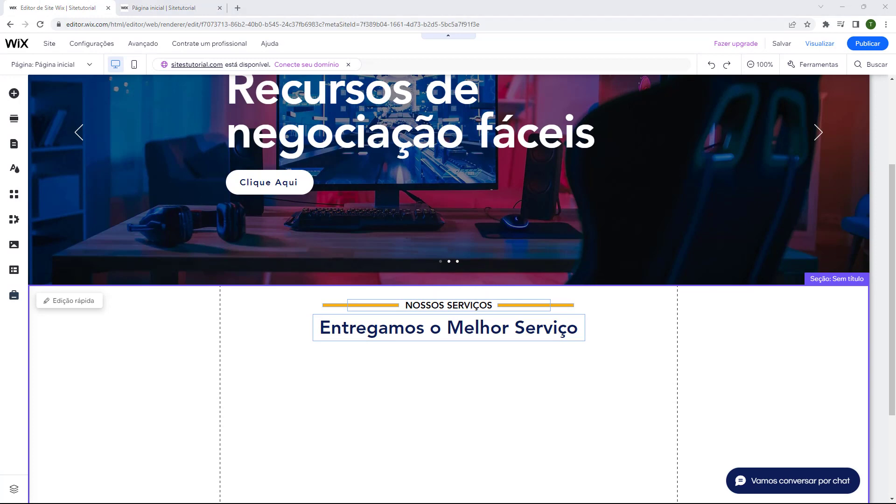